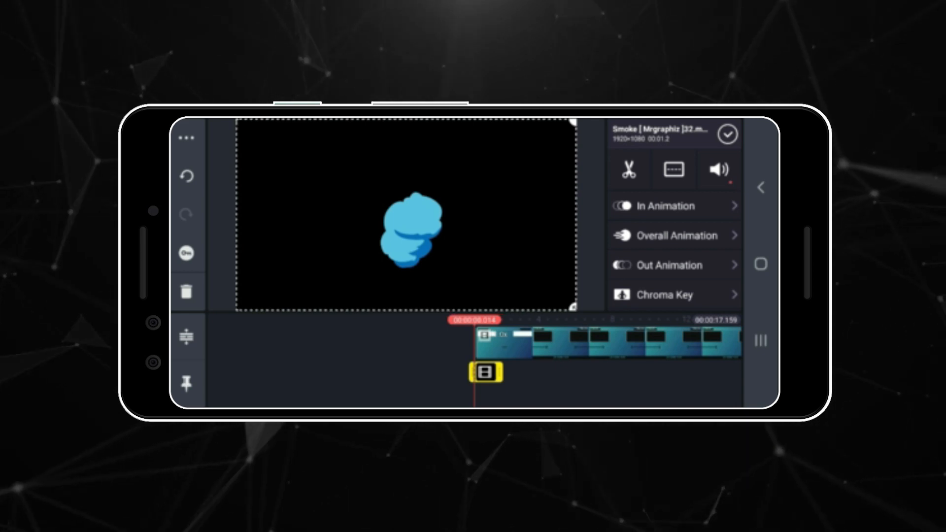
# - Set the blending mode of the smoke clip layer to Screen
pyautogui.scroll(-5, 673, 236)
pyautogui.scroll(-8, 674, 237)
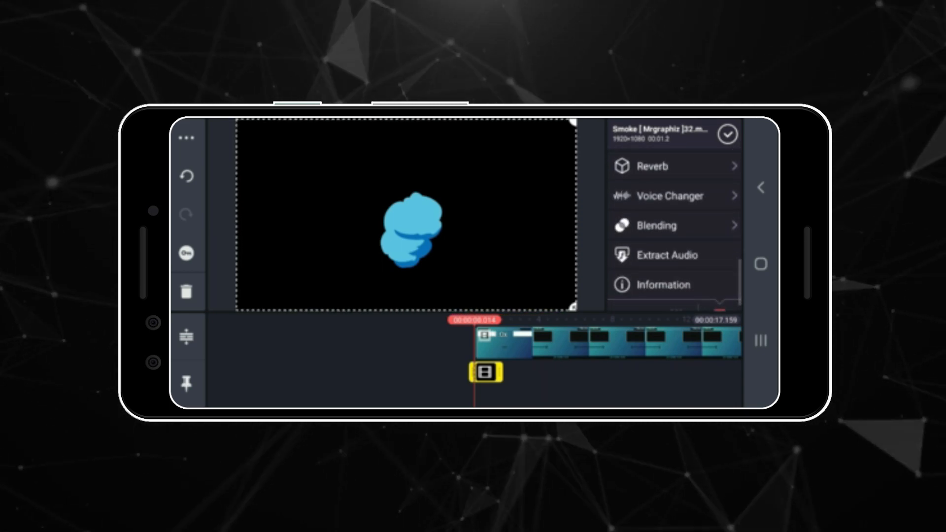
pyautogui.click(656, 225)
pyautogui.scroll(-2, 674, 252)
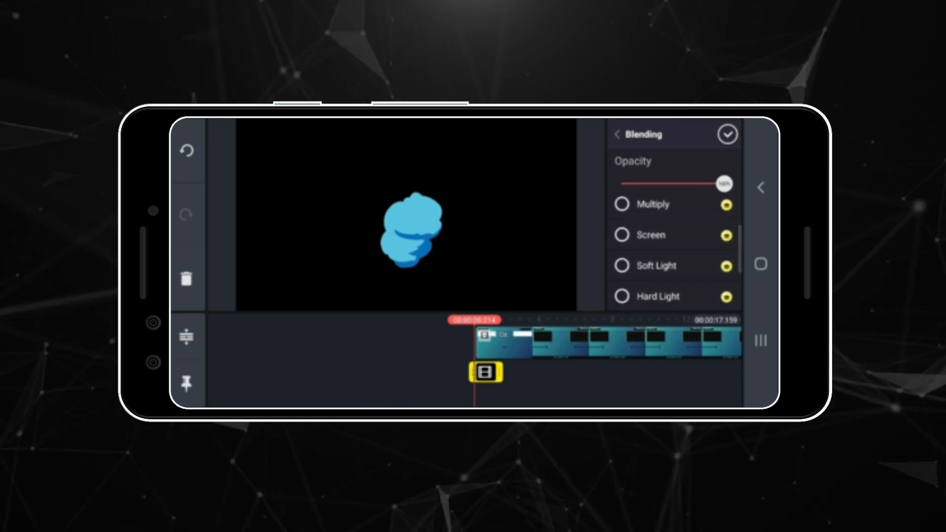
pyautogui.click(621, 235)
pyautogui.click(728, 135)
# - Add a text layer reading "TECHNO TIME PRO" at about 1 second on the timeline
pyautogui.moveTo(591, 384); pyautogui.dragTo(574, 384)
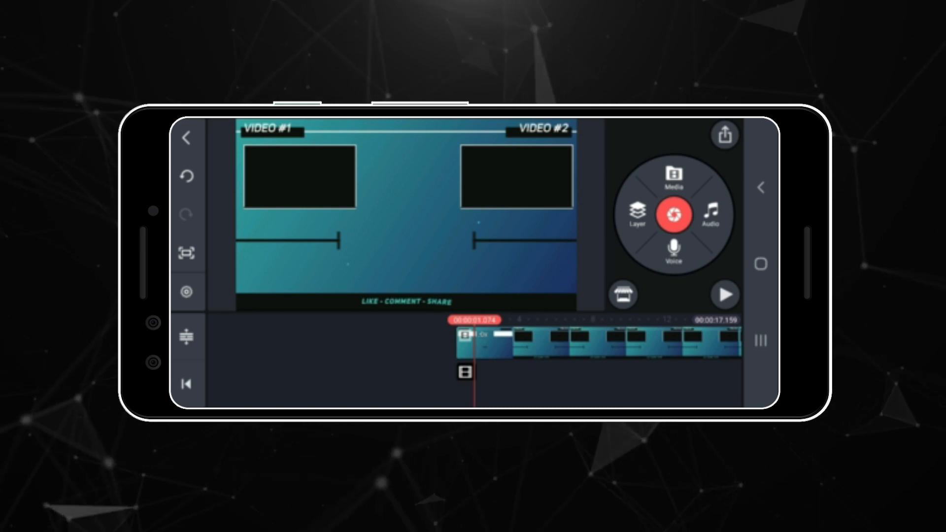
pyautogui.click(637, 213)
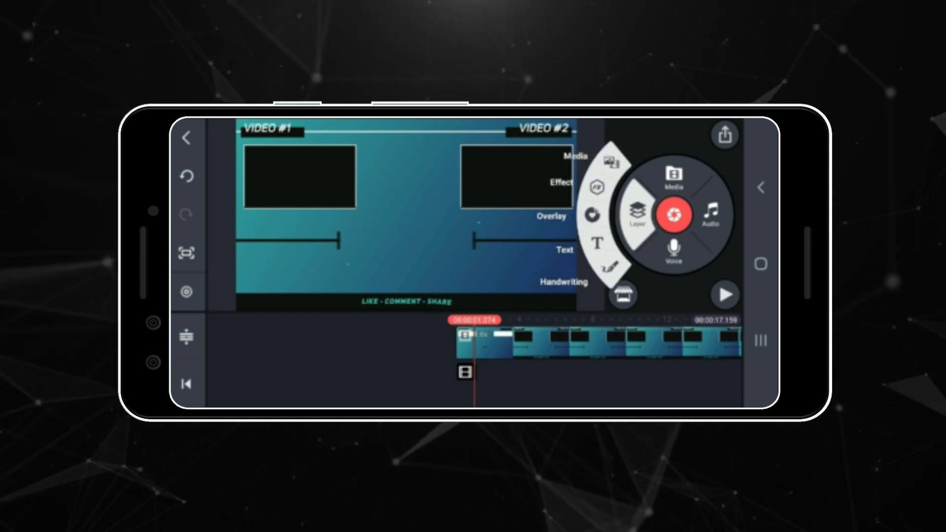
pyautogui.click(597, 243)
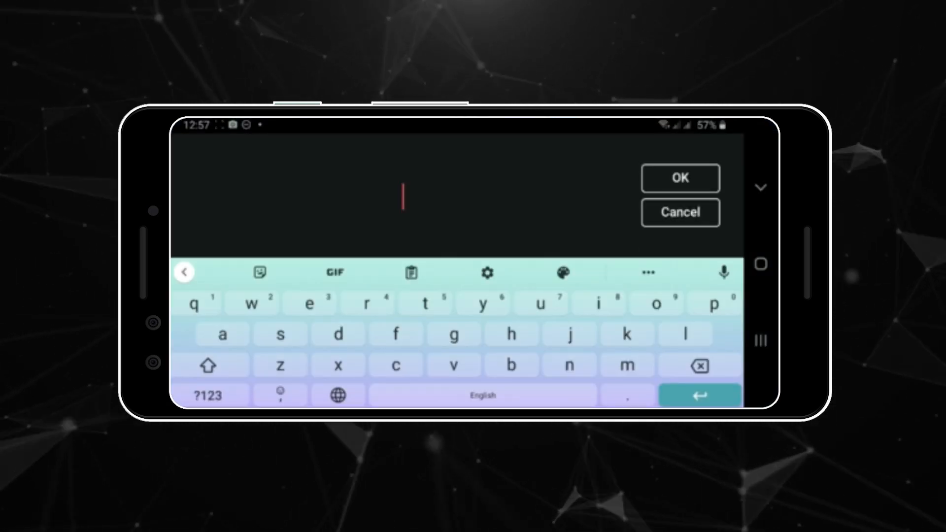
pyautogui.click(208, 365)
pyautogui.click(208, 365)
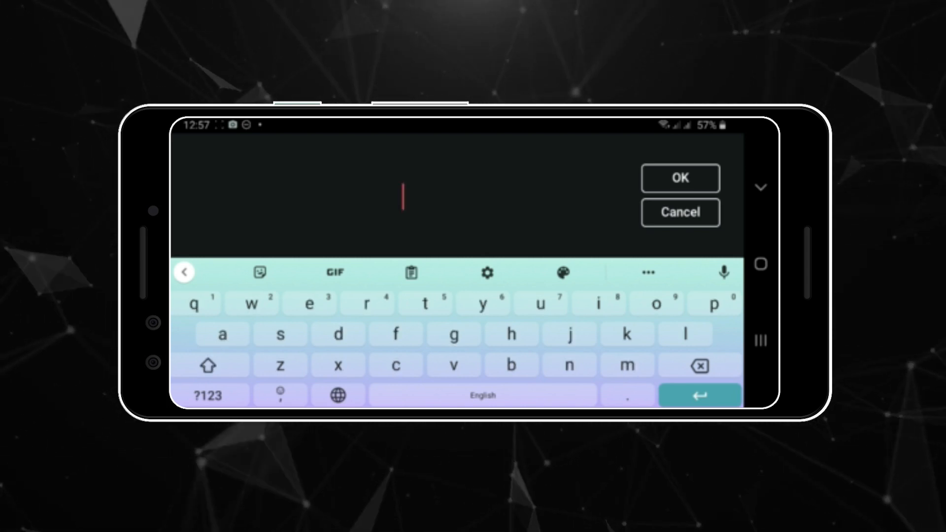
pyautogui.write('TECH')
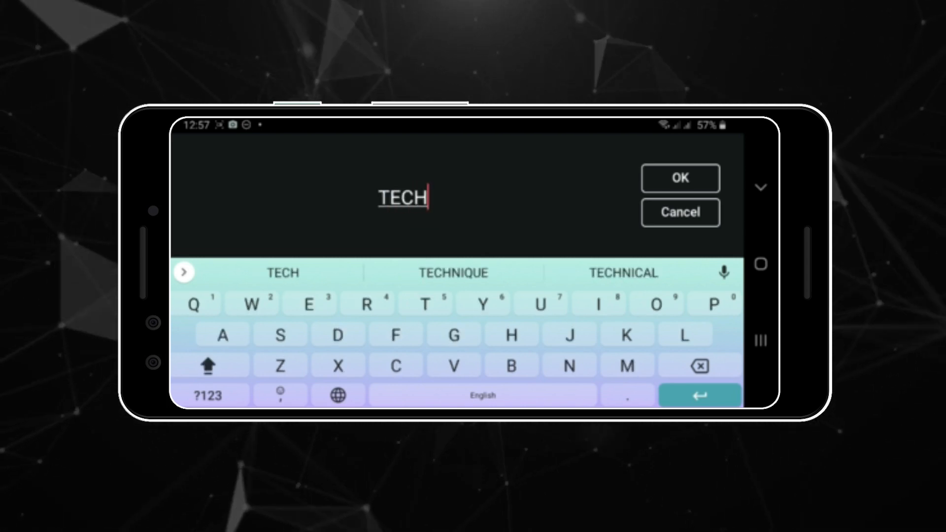
pyautogui.write('NO TIME P')
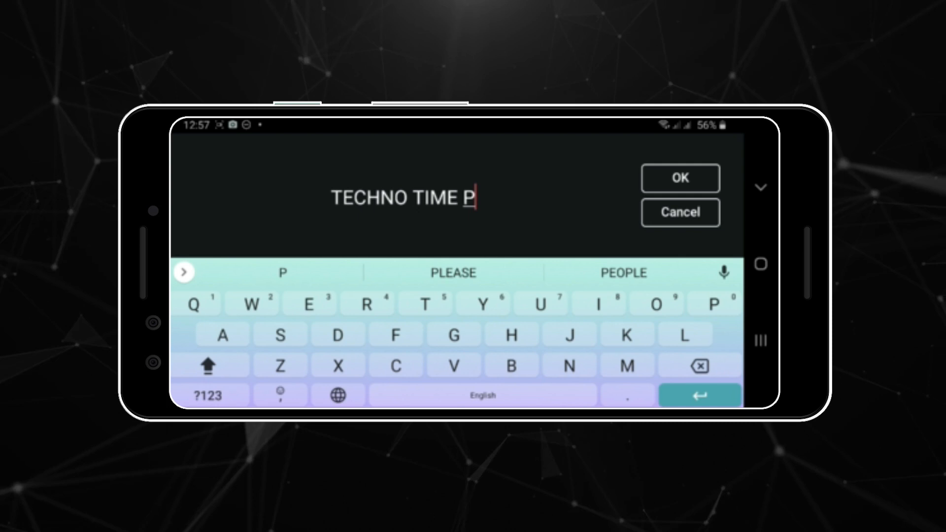
pyautogui.write('RO')
pyautogui.press('Return')
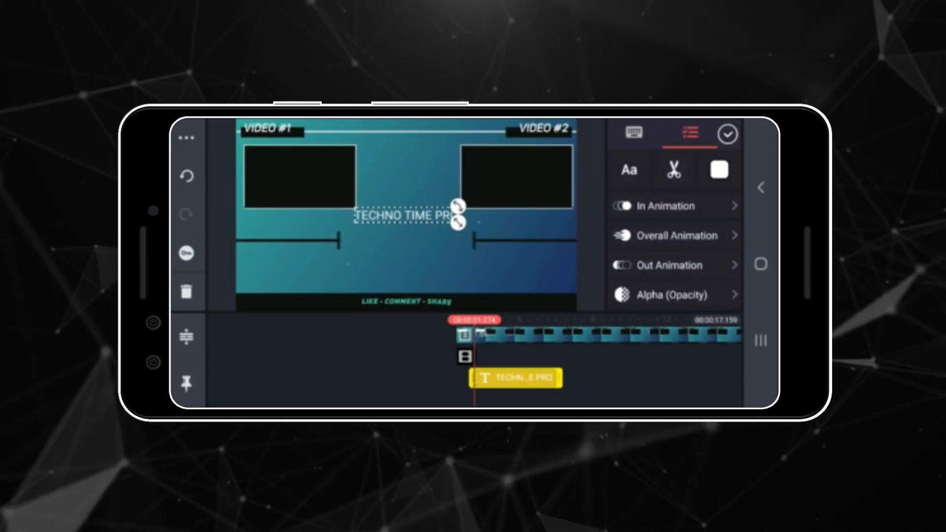
# - Change the font of the TECHNO TIME PRO text to Roboto Bold Italic
pyautogui.click(629, 169)
pyautogui.scroll(-5, 507, 275)
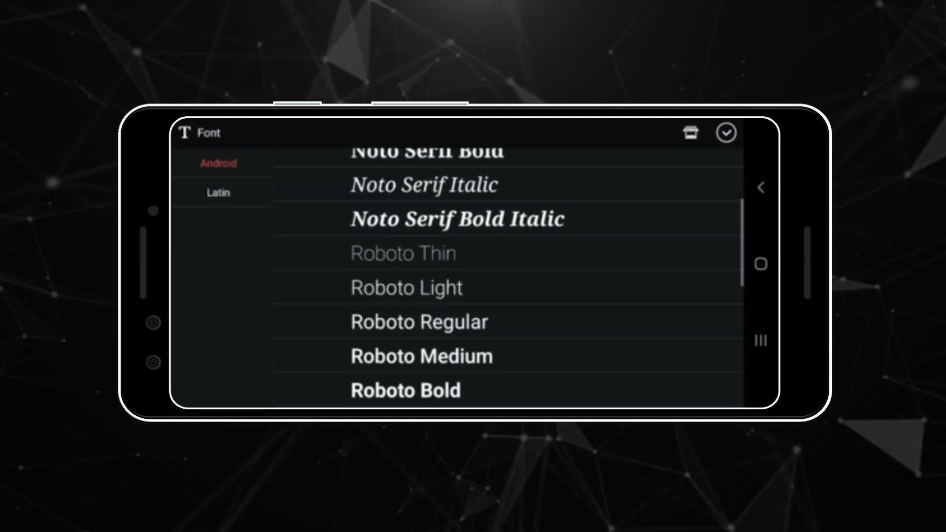
pyautogui.scroll(-3, 508, 276)
pyautogui.scroll(-3, 508, 276)
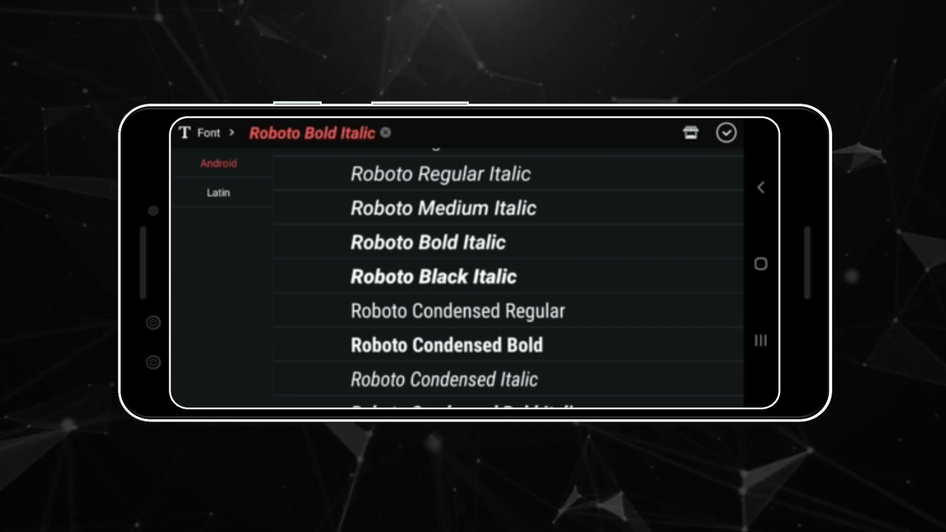
pyautogui.click(726, 132)
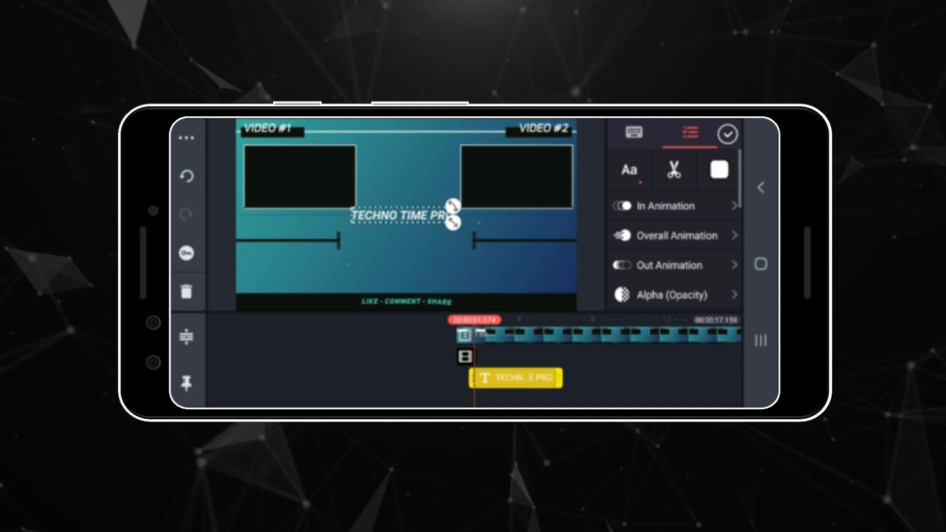
# - Move the TECHNO TIME PRO text into the gap between the two lower horizontal lines and enlarge it slightly
pyautogui.moveTo(400, 215); pyautogui.dragTo(397, 241)
pyautogui.moveTo(450, 249); pyautogui.dragTo(460, 250)
pyautogui.moveTo(398, 240); pyautogui.dragTo(402, 243)
pyautogui.click(727, 134)
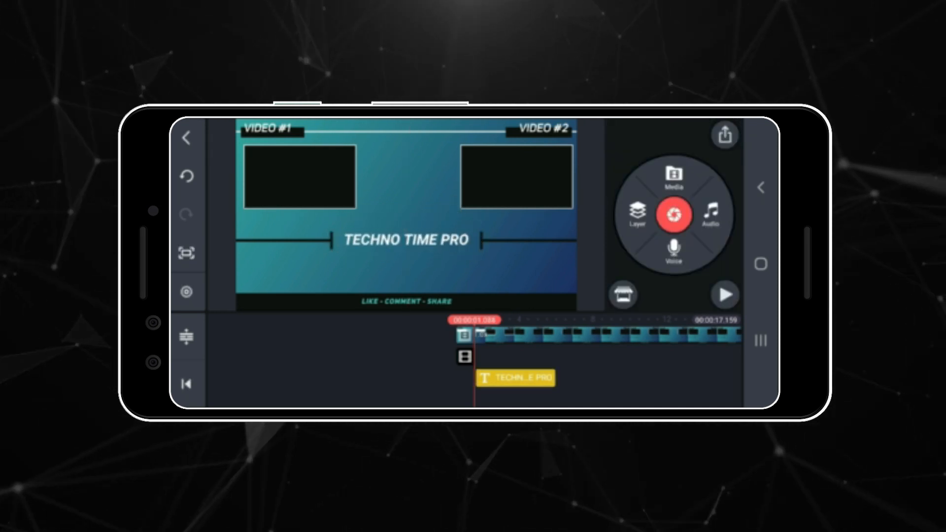
# - Apply the Wipe Right in animation to the TECHNO TIME PRO text
pyautogui.click(405, 240)
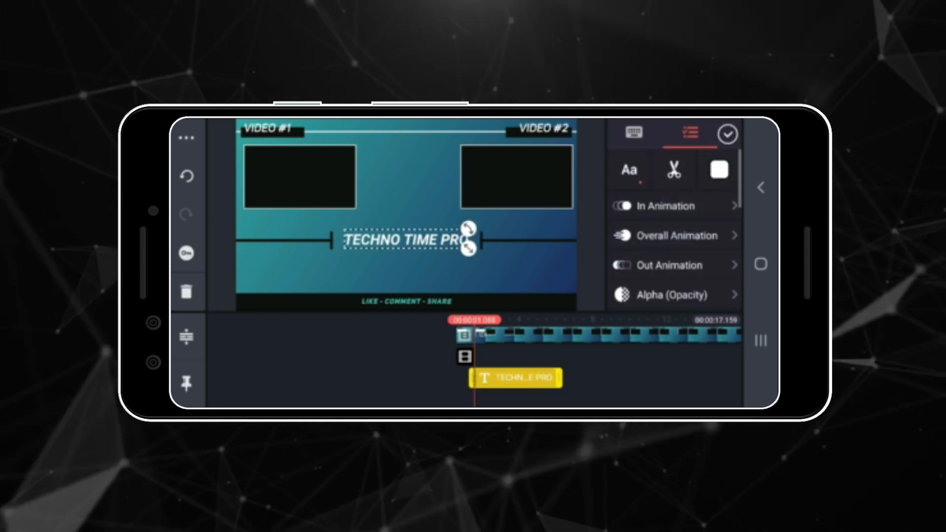
pyautogui.click(660, 205)
pyautogui.scroll(-10, 674, 226)
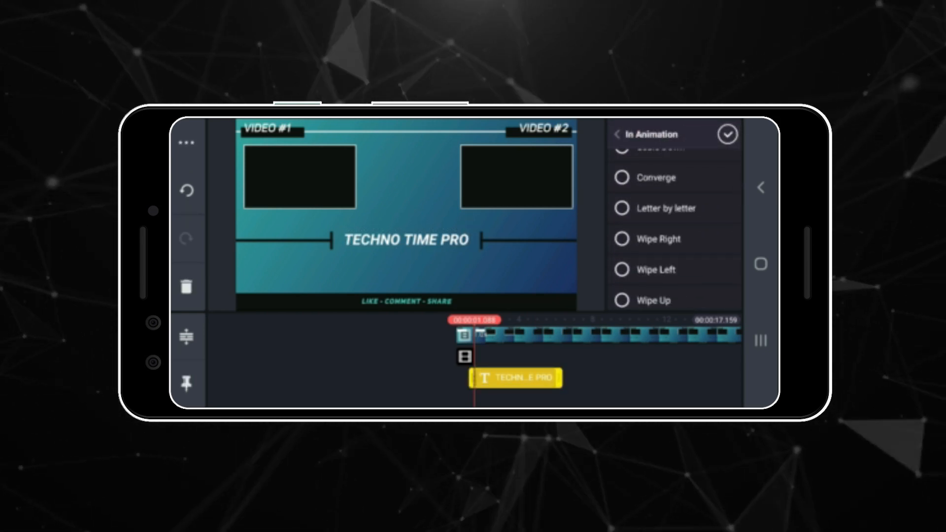
pyautogui.click(658, 238)
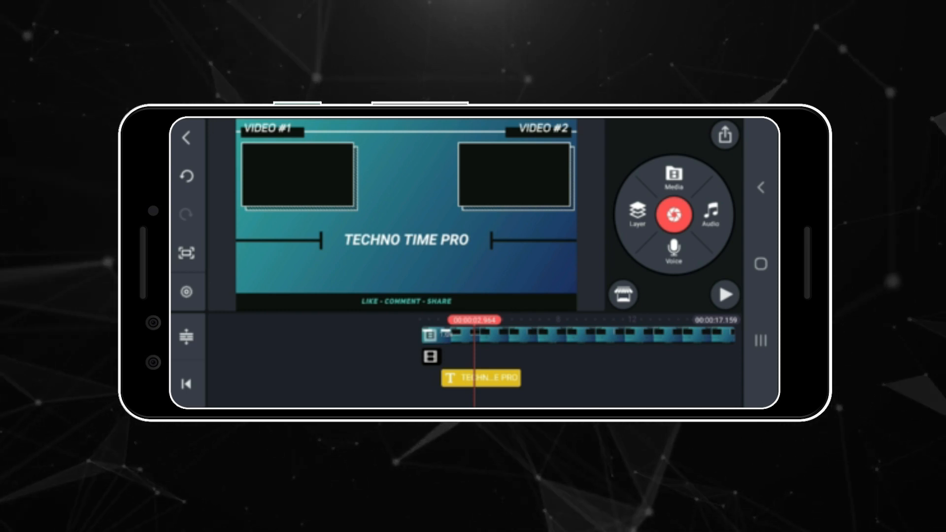
# - Insert the Snow falling effect video as a layer at about 1.4 seconds and enlarge it to cover the whole frame
pyautogui.hscroll(-2, 581, 355)
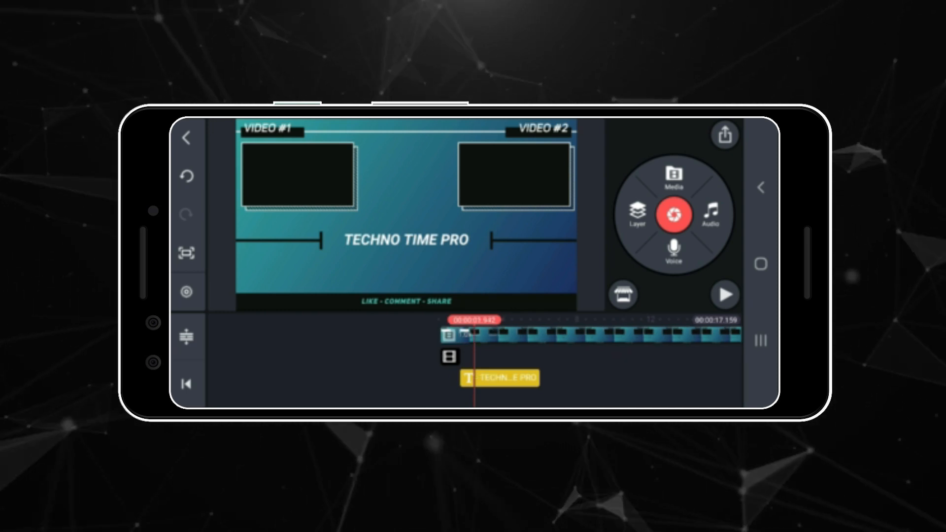
pyautogui.hscroll(-1, 581, 354)
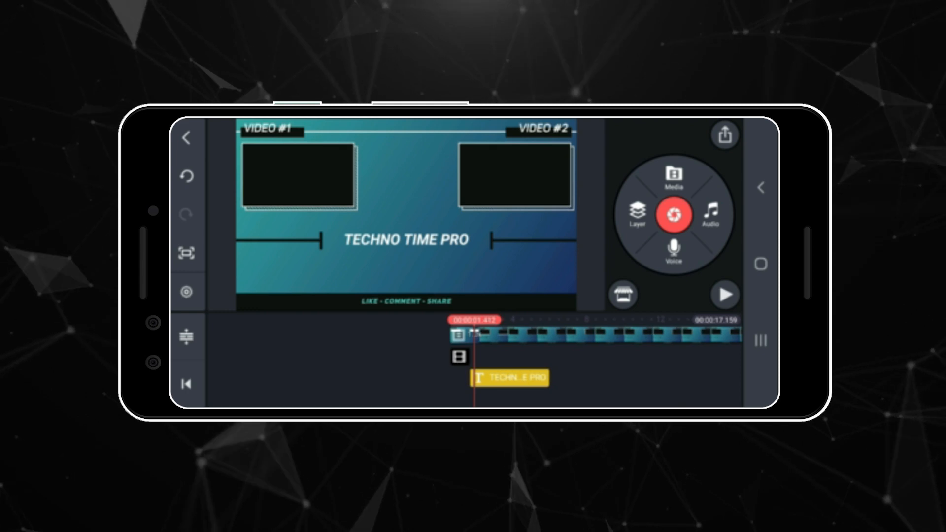
pyautogui.hscroll(-1, 581, 354)
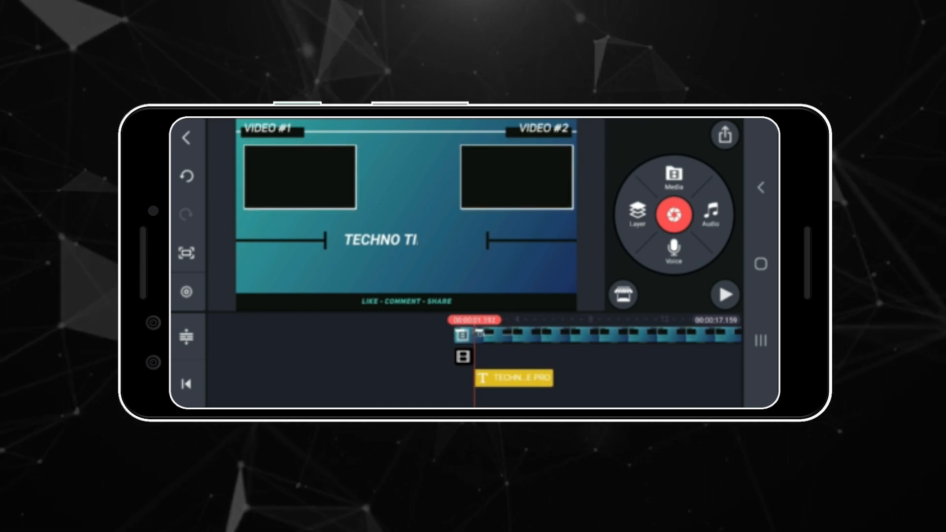
pyautogui.hscroll(1, 582, 354)
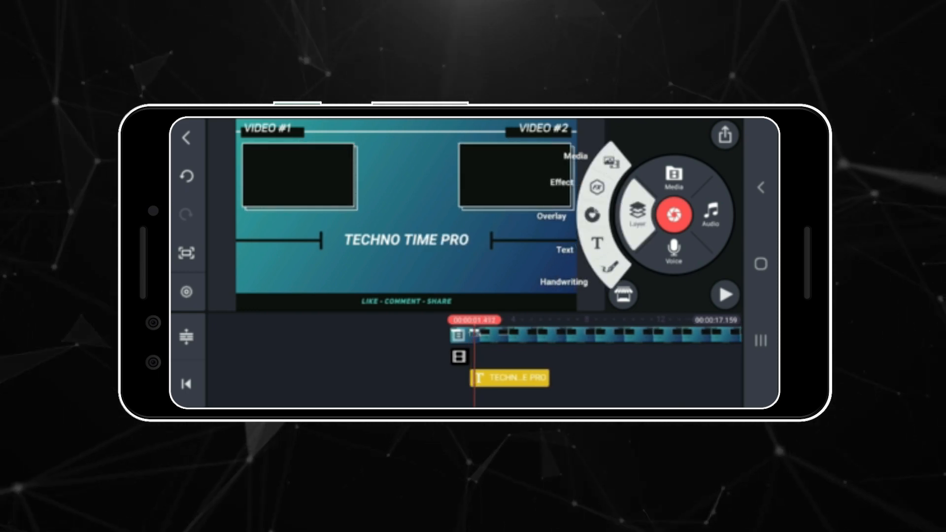
pyautogui.click(611, 163)
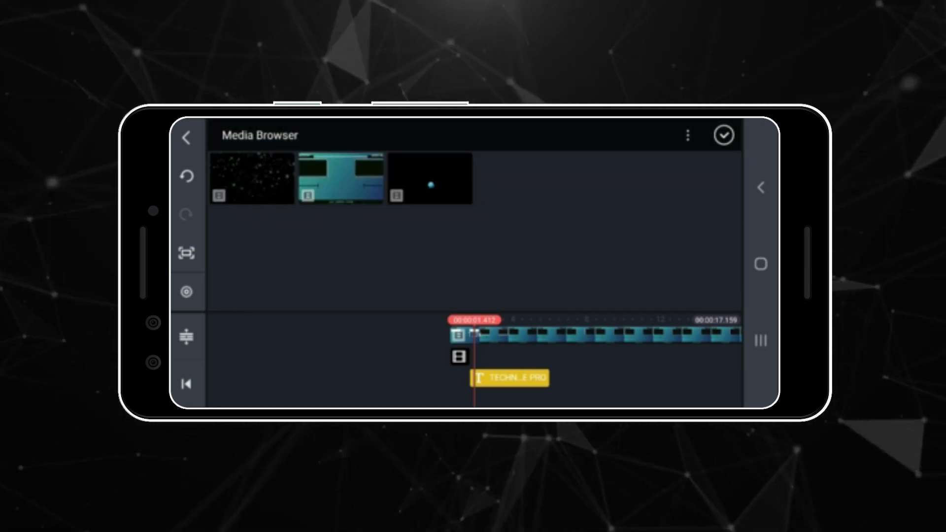
pyautogui.click(252, 178)
pyautogui.moveTo(532, 140); pyautogui.dragTo(247, 304)
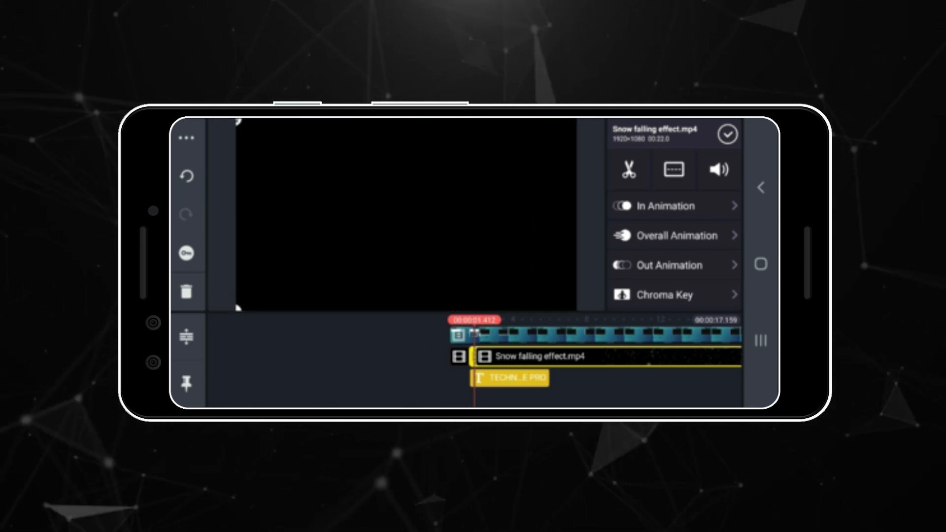
pyautogui.click(727, 134)
# - Set the blending mode of the Snow falling effect layer to Screen
pyautogui.click(566, 356)
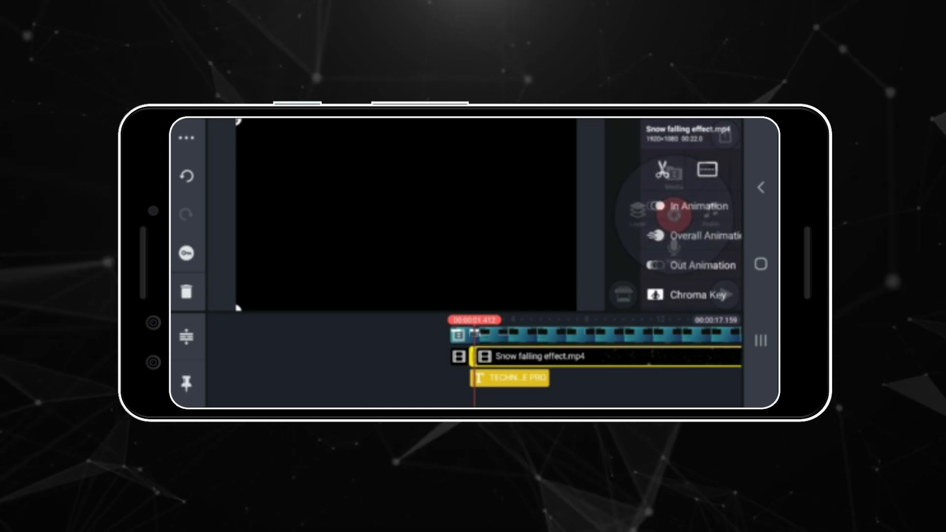
pyautogui.scroll(-1, 674, 237)
pyautogui.scroll(-5, 674, 237)
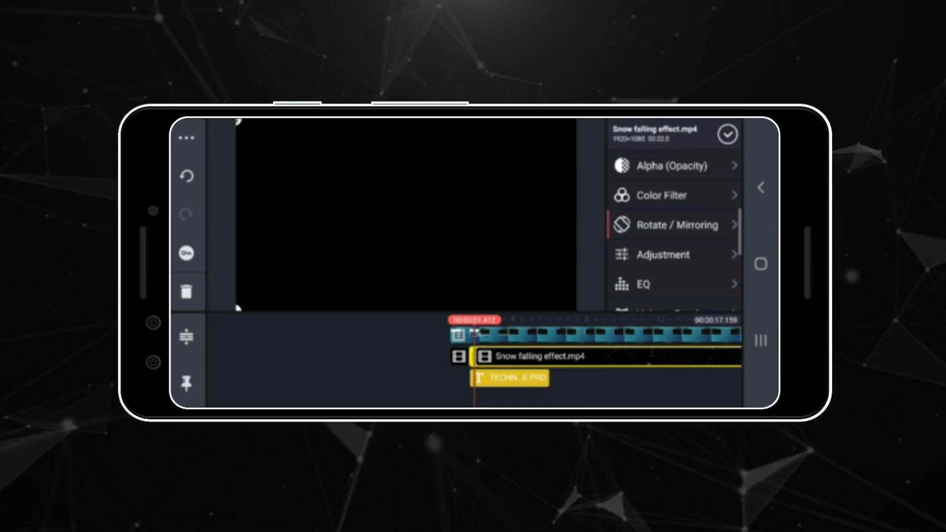
pyautogui.scroll(-2, 673, 236)
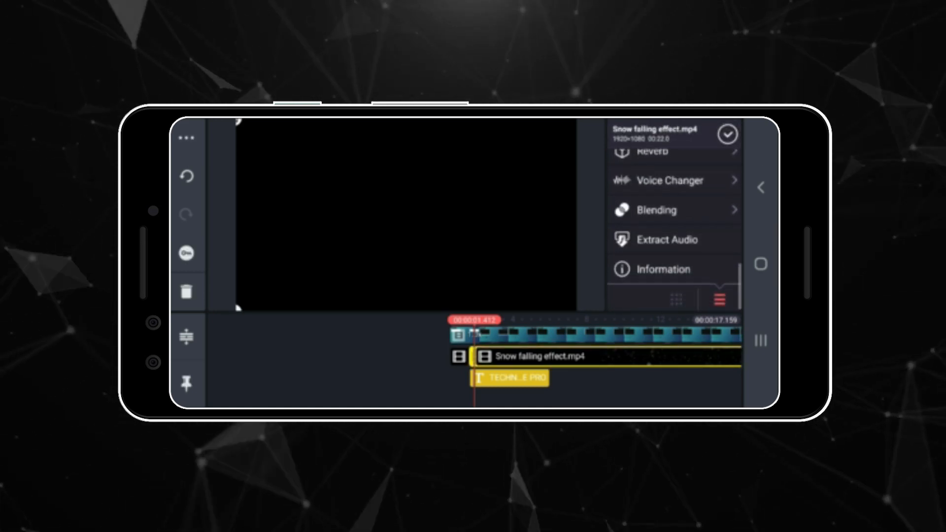
pyautogui.click(655, 211)
pyautogui.scroll(-2, 674, 256)
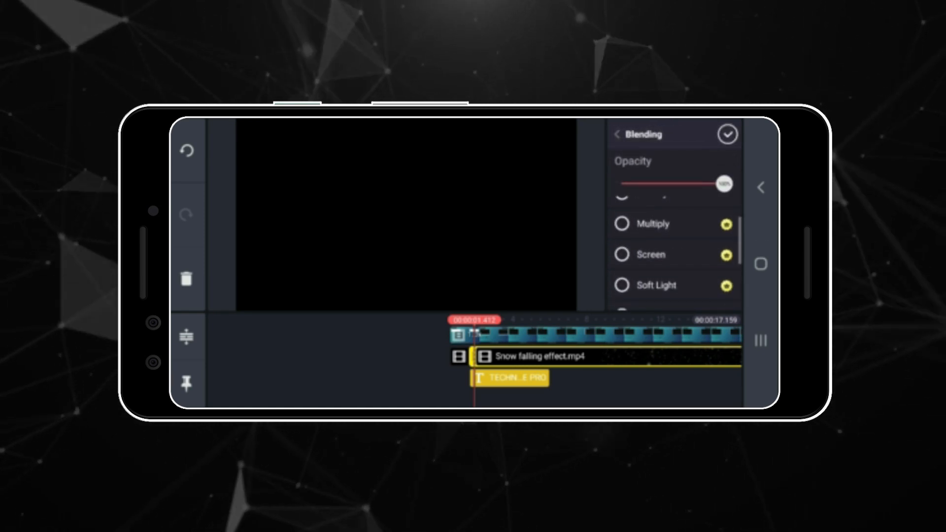
pyautogui.click(640, 211)
pyautogui.click(727, 134)
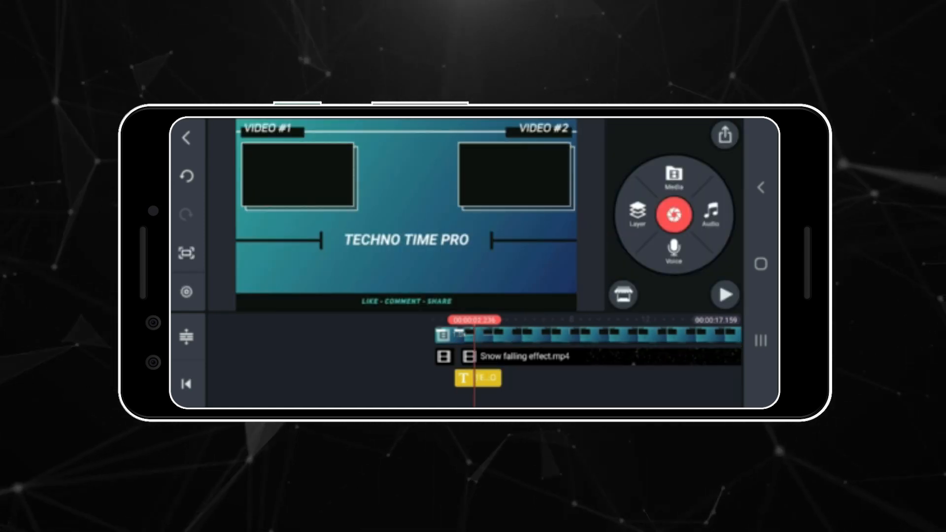
# - Extend the TECHNO TIME PRO text layer so that it ends at about 14.5 seconds on the timeline
pyautogui.click(477, 378)
pyautogui.moveTo(504, 378); pyautogui.dragTo(543, 378)
pyautogui.moveTo(633, 378); pyautogui.dragTo(646, 378)
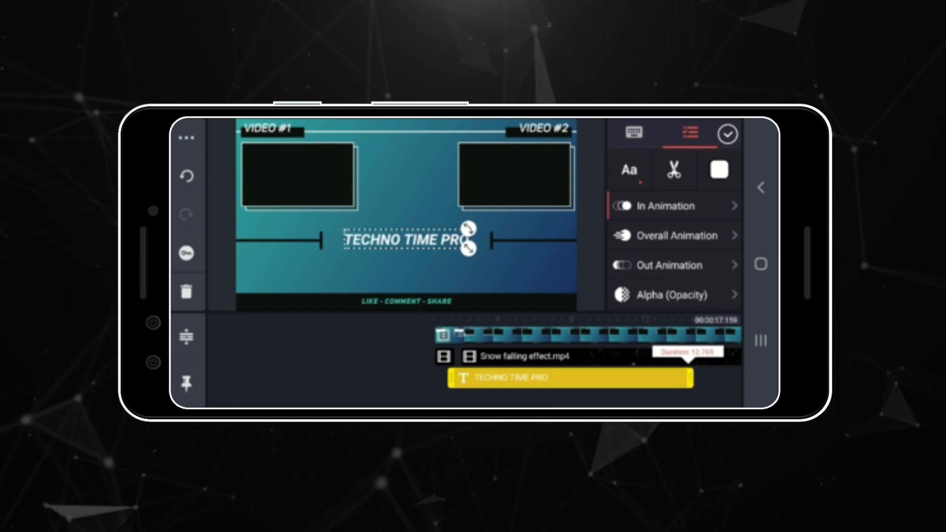
pyautogui.moveTo(694, 377); pyautogui.dragTo(695, 378)
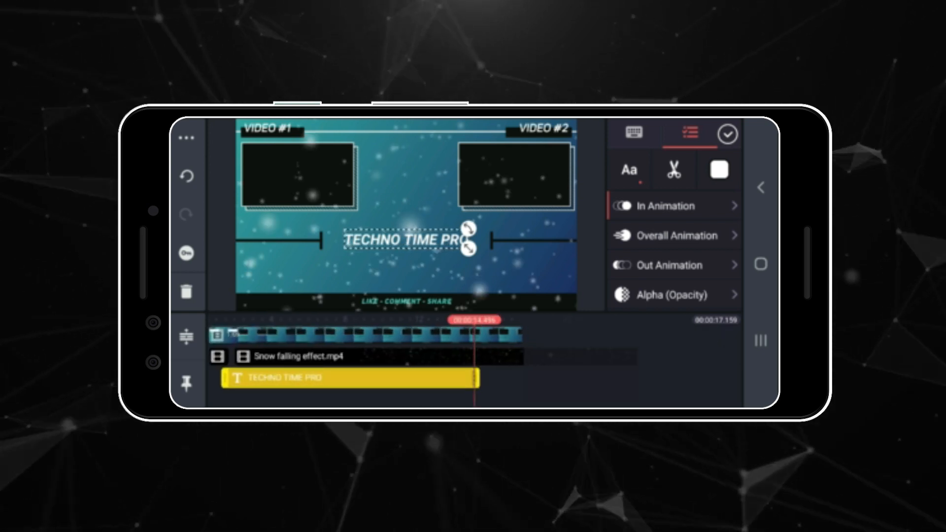
# - Trim off the part of the Snow falling effect layer that lies after the playhead at the text layer's end
pyautogui.click(434, 356)
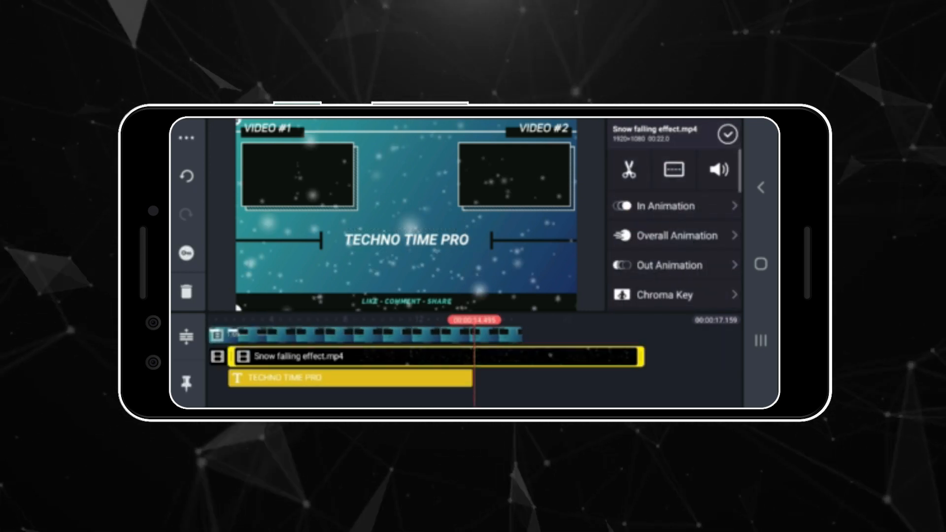
pyautogui.click(629, 169)
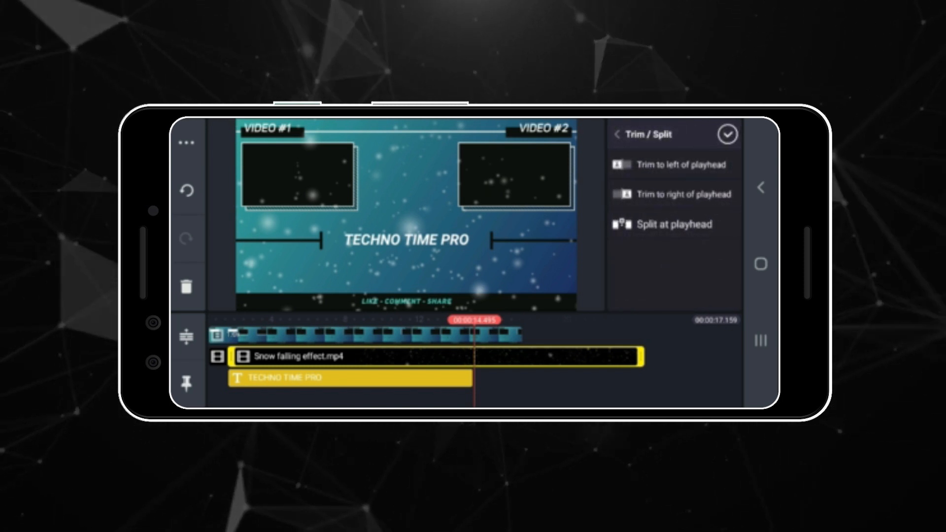
pyautogui.click(683, 194)
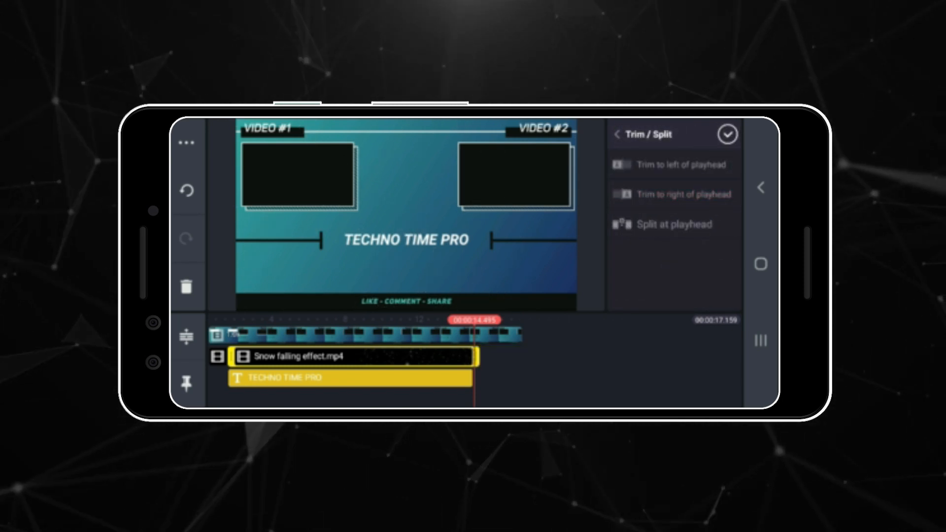
# - Trim the main background video to the right of the playhead so it ends together with the layers
pyautogui.click(364, 334)
pyautogui.click(627, 167)
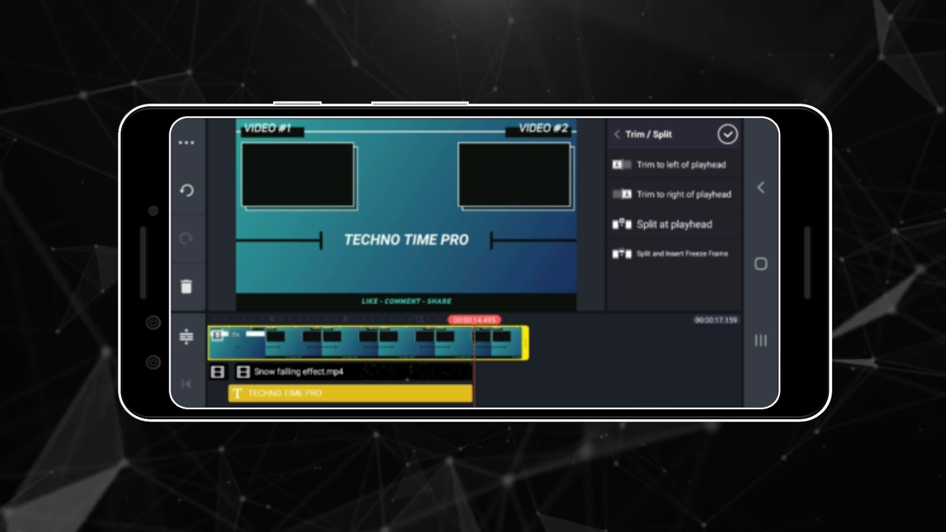
pyautogui.click(683, 194)
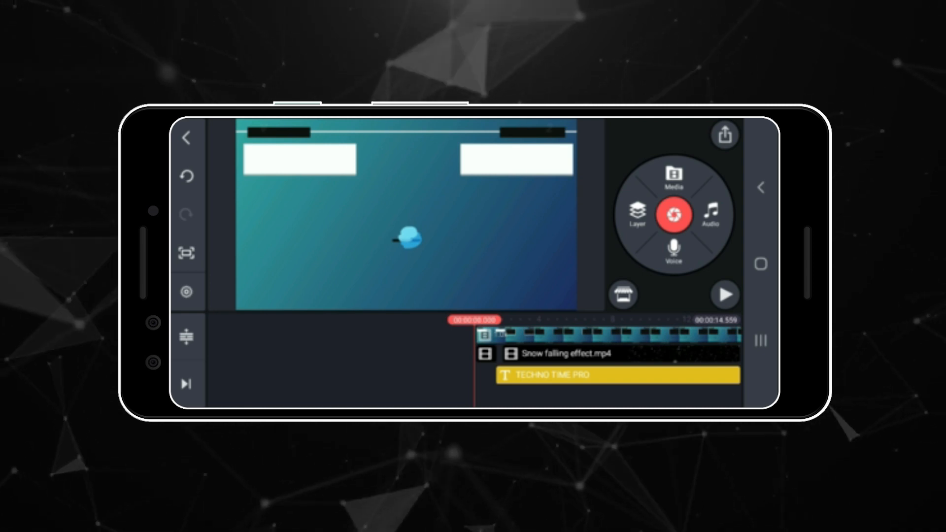
# - Add the song Af Production end screen music to the project as audio starting at the beginning of the timeline
pyautogui.click(710, 213)
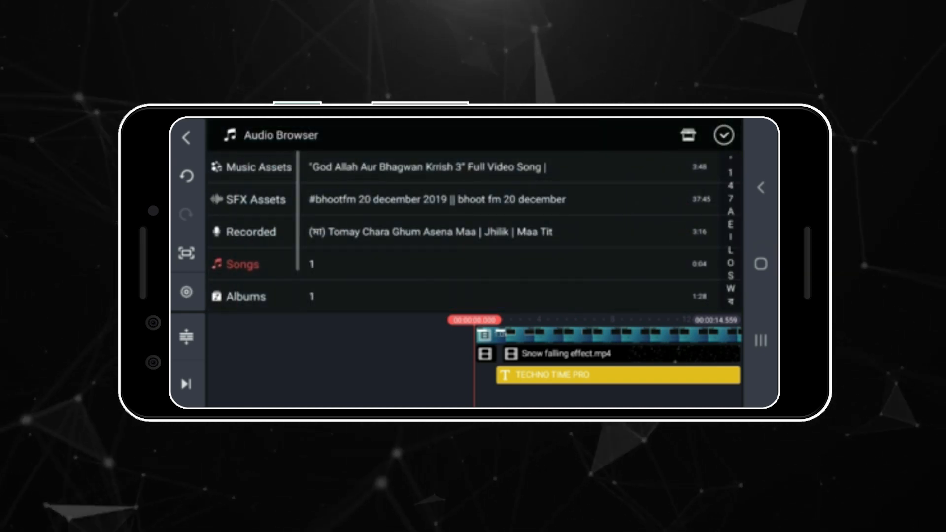
pyautogui.scroll(-5, 512, 231)
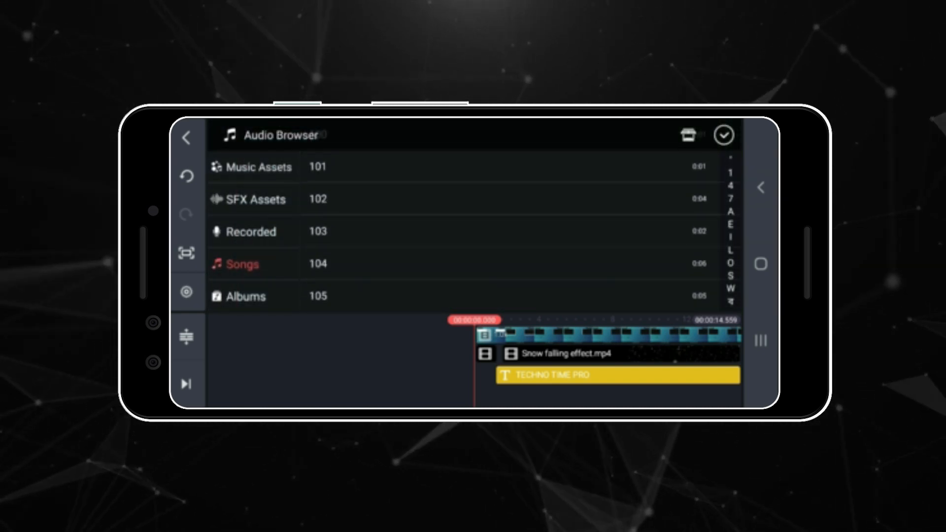
pyautogui.scroll(-10, 512, 231)
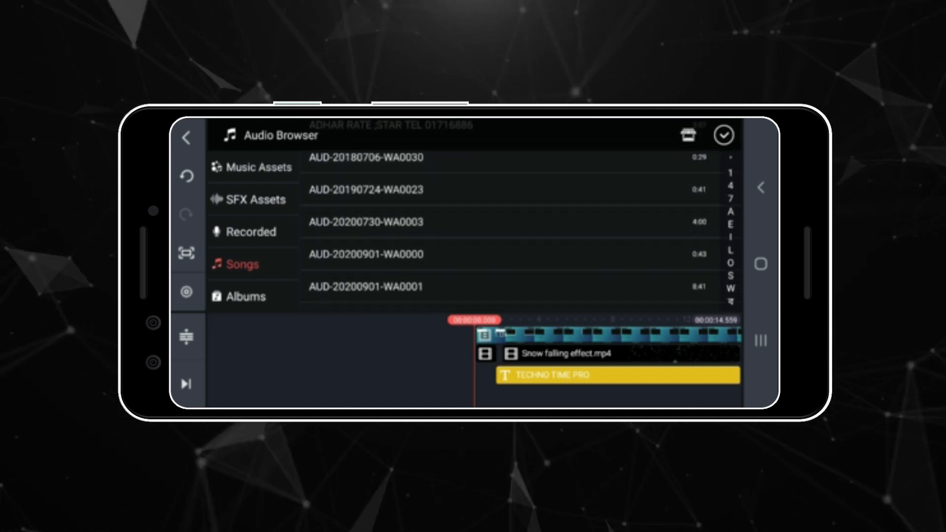
pyautogui.scroll(-4, 512, 232)
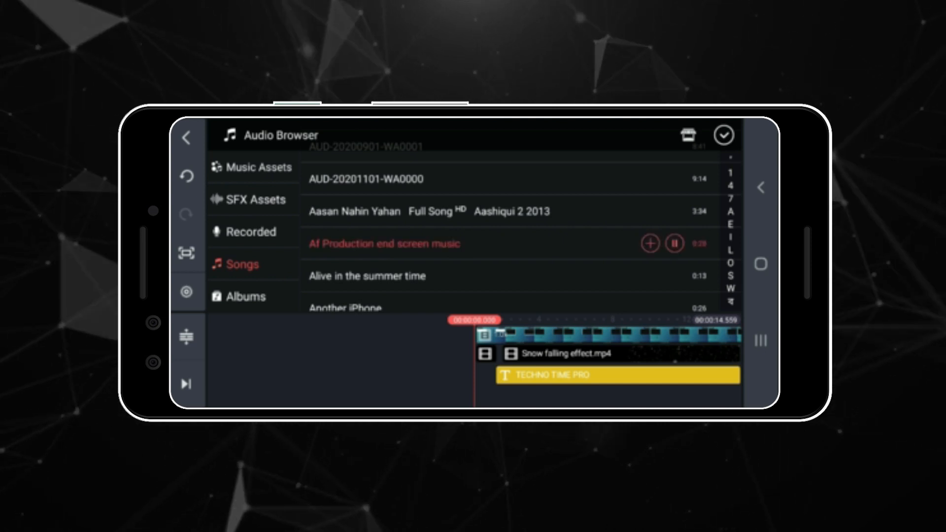
pyautogui.click(651, 243)
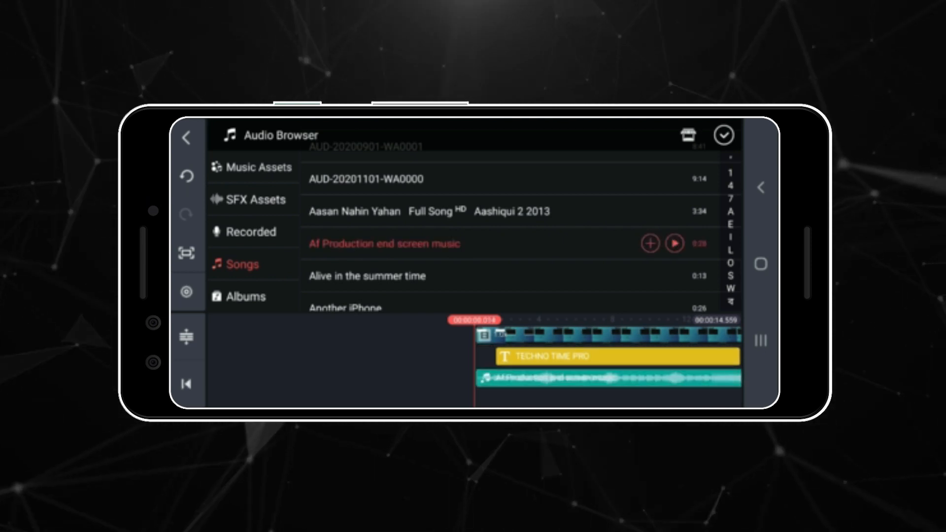
pyautogui.click(724, 135)
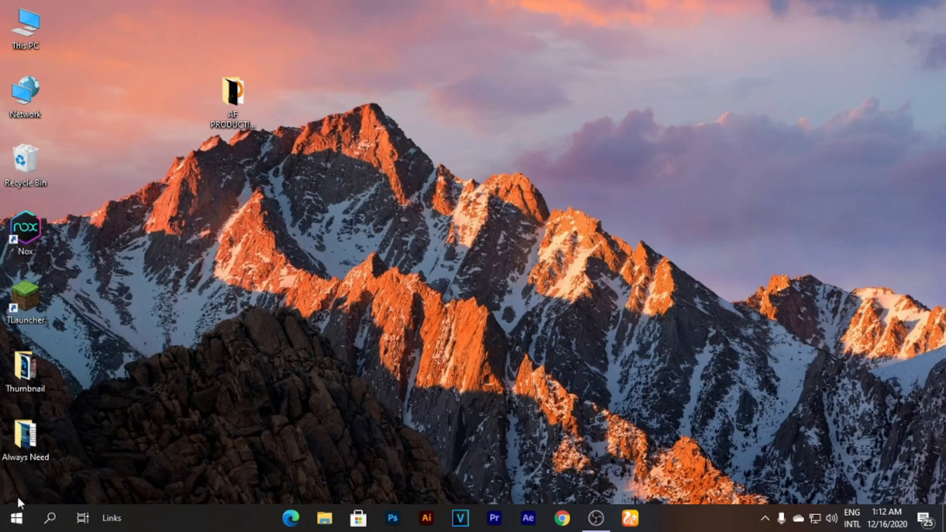
# - On the PC, open the Motion Graphics Templates folder under AppData\Roaming\Adobe\Common from the Everything file search
pyautogui.click(16, 517)
pyautogui.click(338, 226)
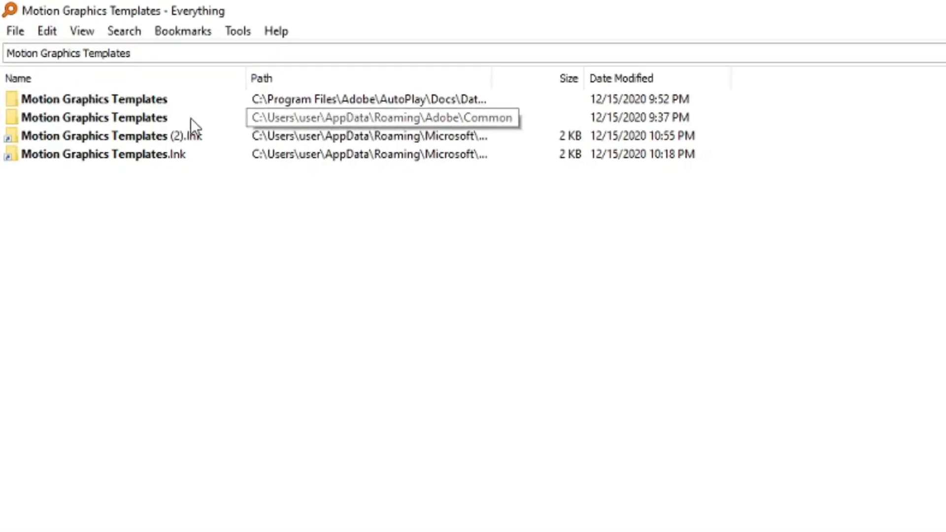
pyautogui.doubleClick(26, 117)
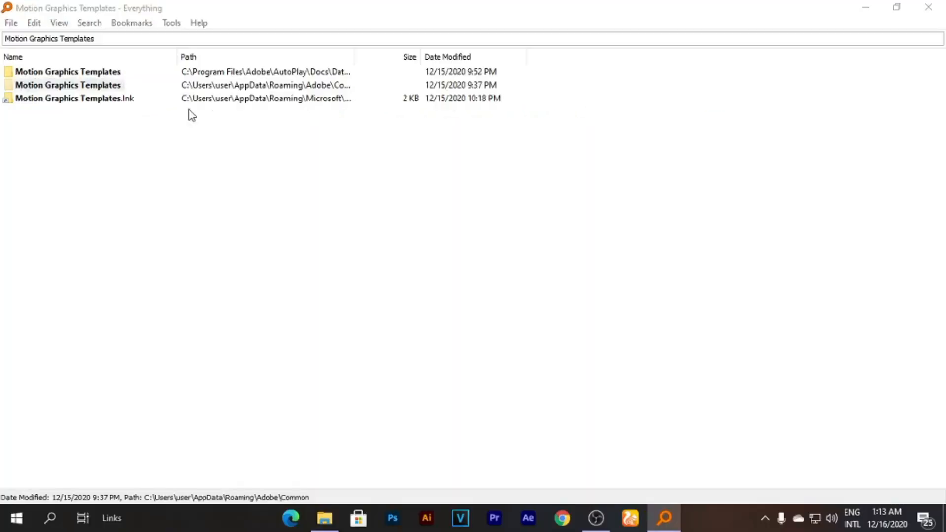
# - Copy the TYP - EndScreen_v09 template file from the AF PRODUCTION END SCREEN [PR] folder into the Motion Graphics Templates folder
pyautogui.moveTo(324, 517)
pyautogui.click(377, 464)
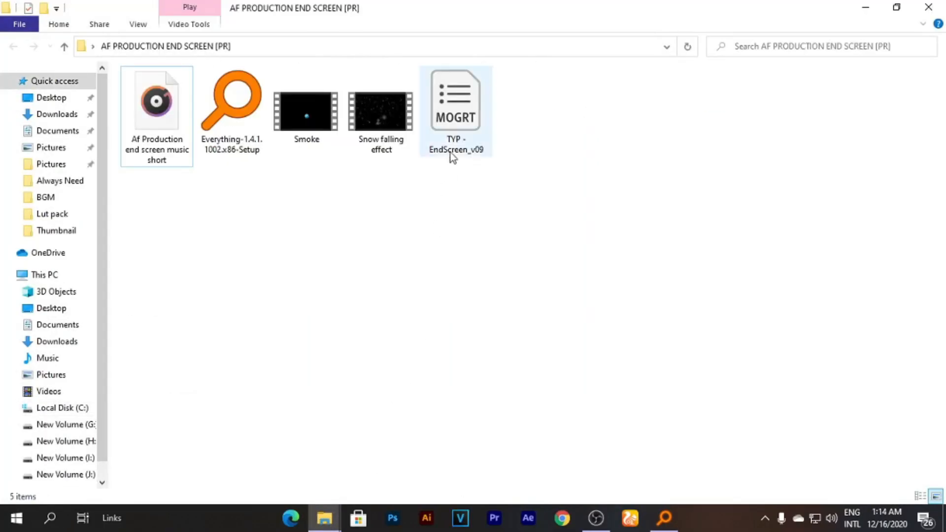
pyautogui.moveTo(463, 152); pyautogui.dragTo(369, 378)
pyautogui.moveTo(325, 518); pyautogui.dragTo(325, 518)
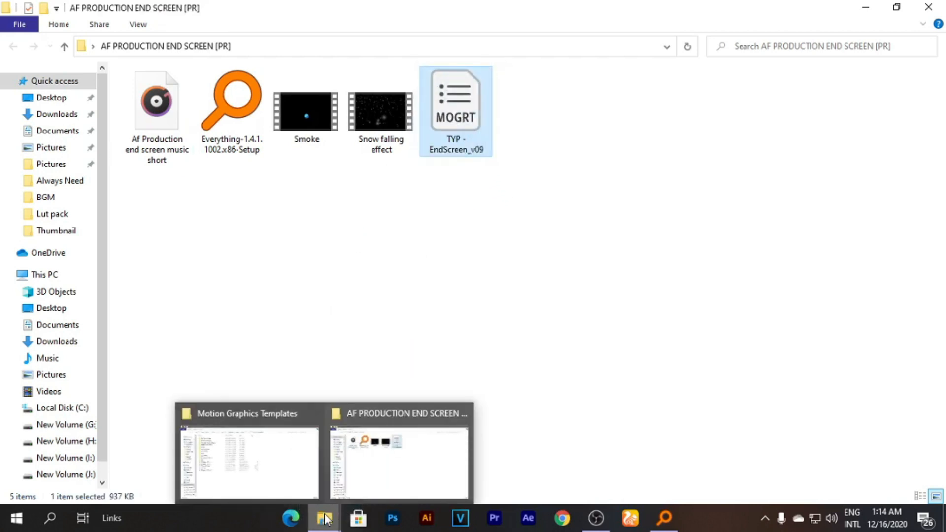
pyautogui.moveTo(269, 450); pyautogui.dragTo(272, 456)
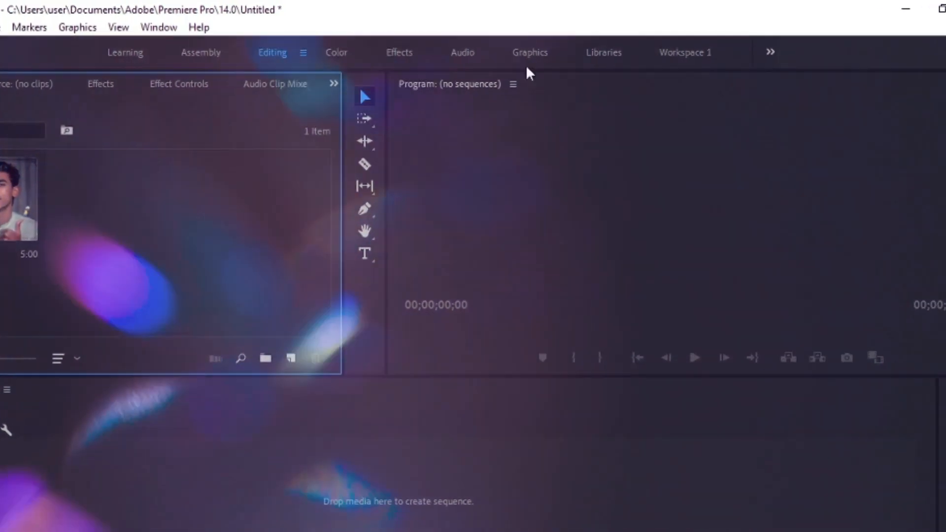
# - Switch to Premiere Pro's Graphics workspace and locate TYP - EndScreen_v09 among the Local Templates Folder items
pyautogui.click(528, 56)
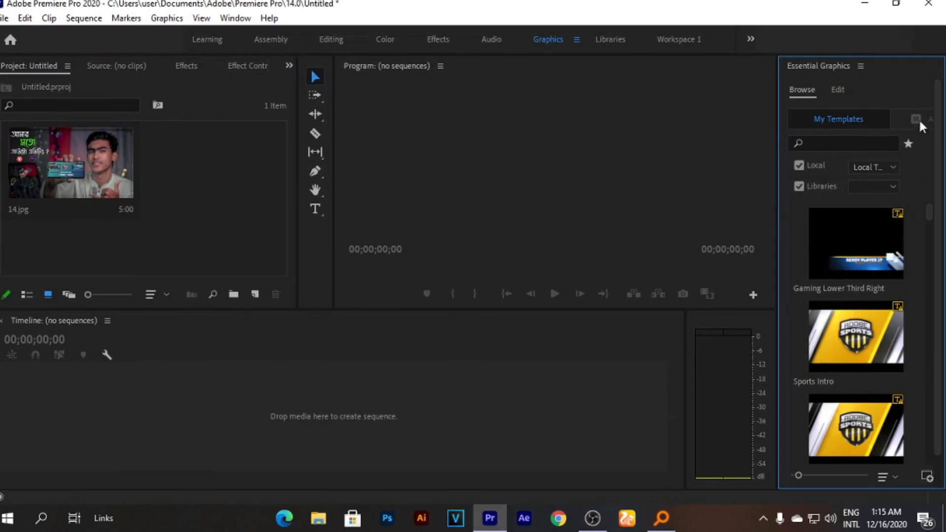
pyautogui.click(891, 169)
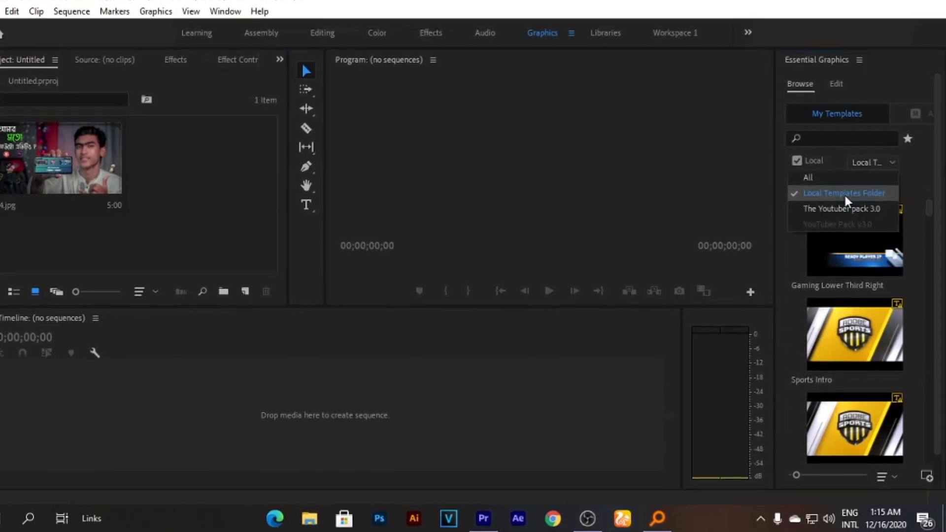
pyautogui.click(885, 190)
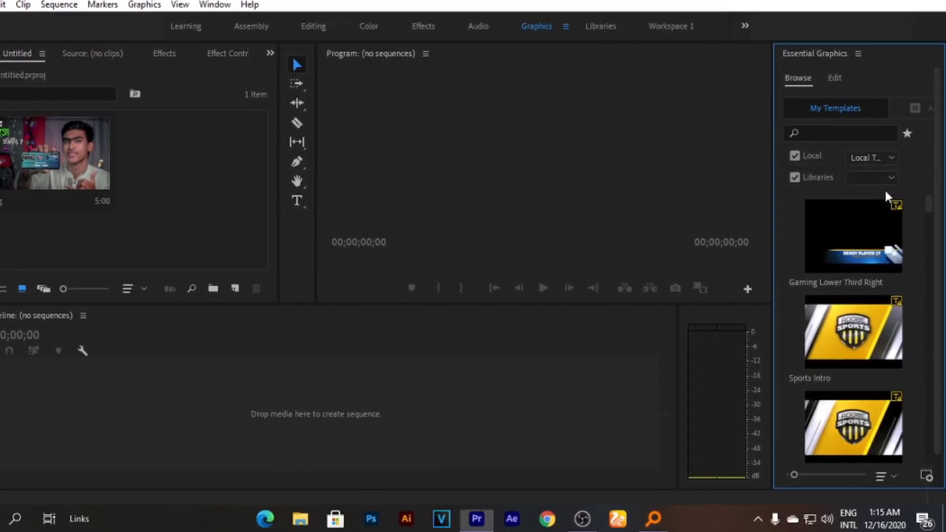
pyautogui.moveTo(929, 198); pyautogui.dragTo(924, 461)
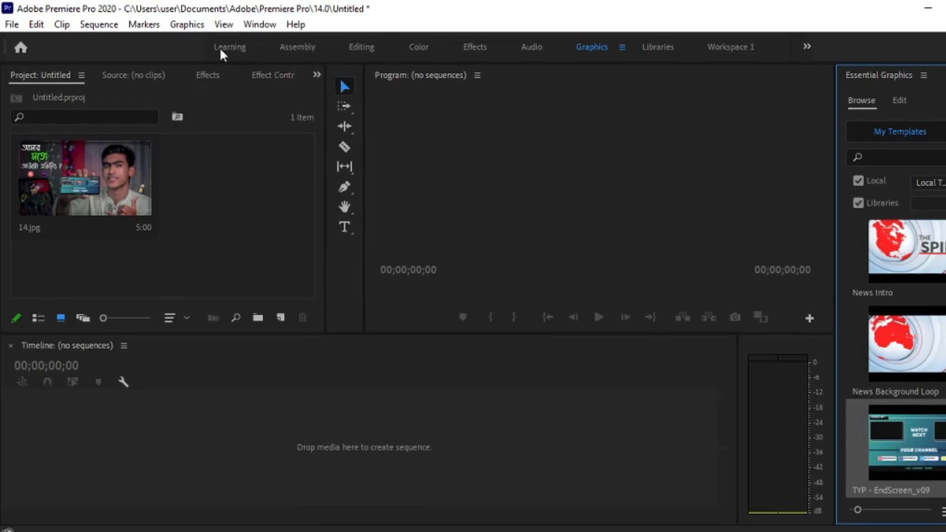
# - Install the TYP - EndScreen_v09 motion graphics template, finding its Motion Graphics Templates folder through a search of This PC
pyautogui.click(187, 24)
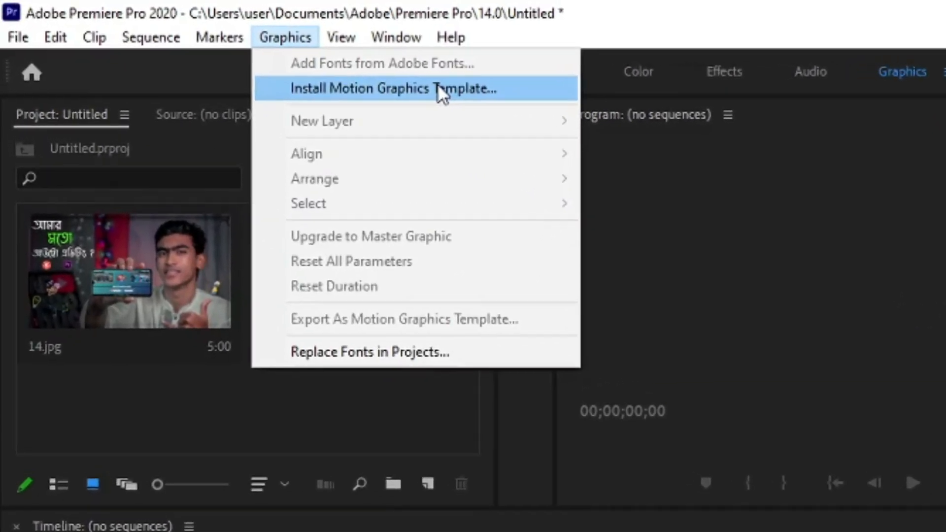
pyautogui.click(437, 89)
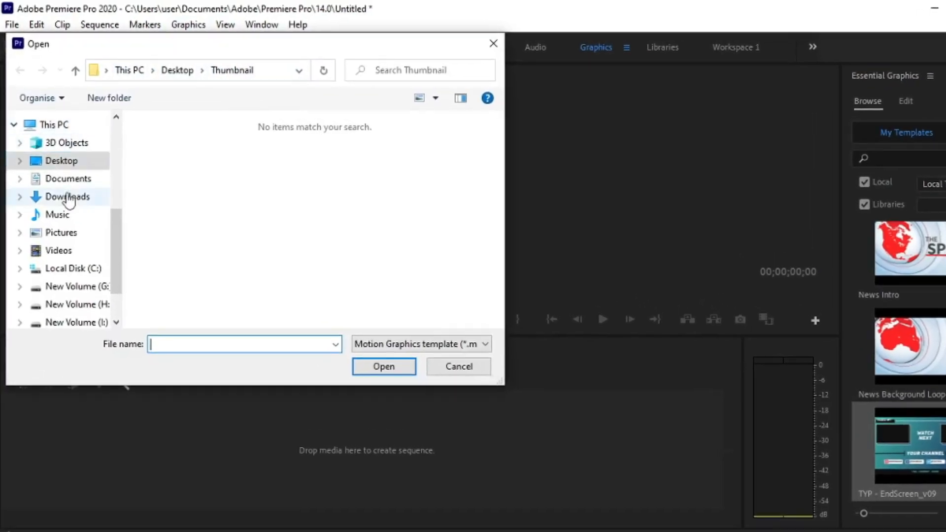
pyautogui.click(73, 126)
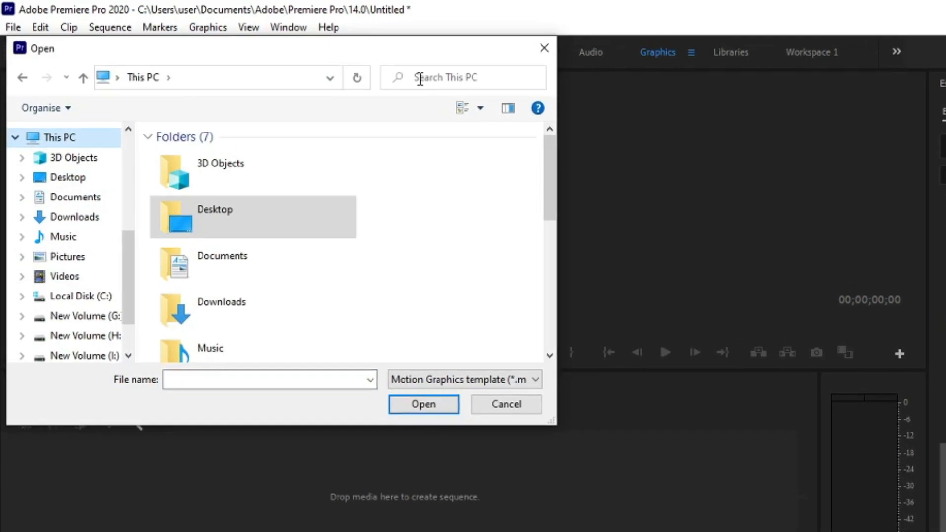
pyautogui.click(411, 77)
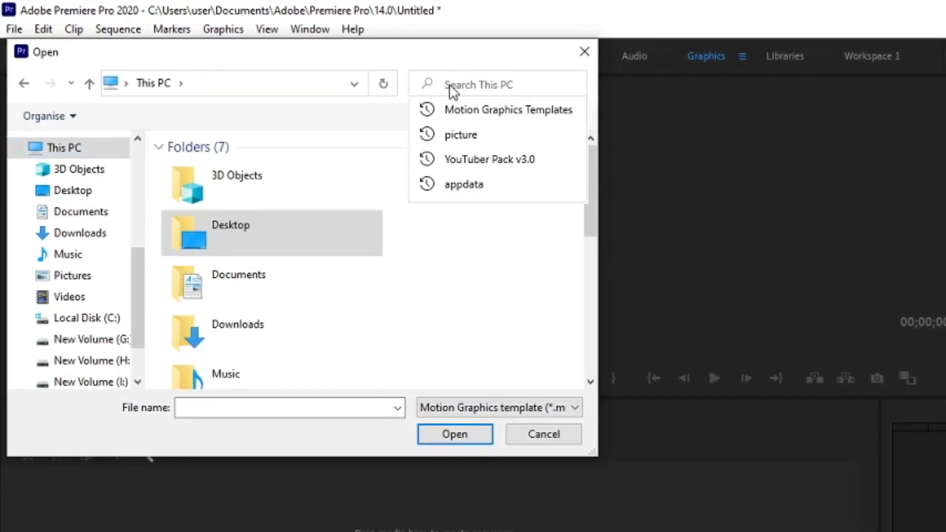
pyautogui.click(542, 109)
pyautogui.click(607, 88)
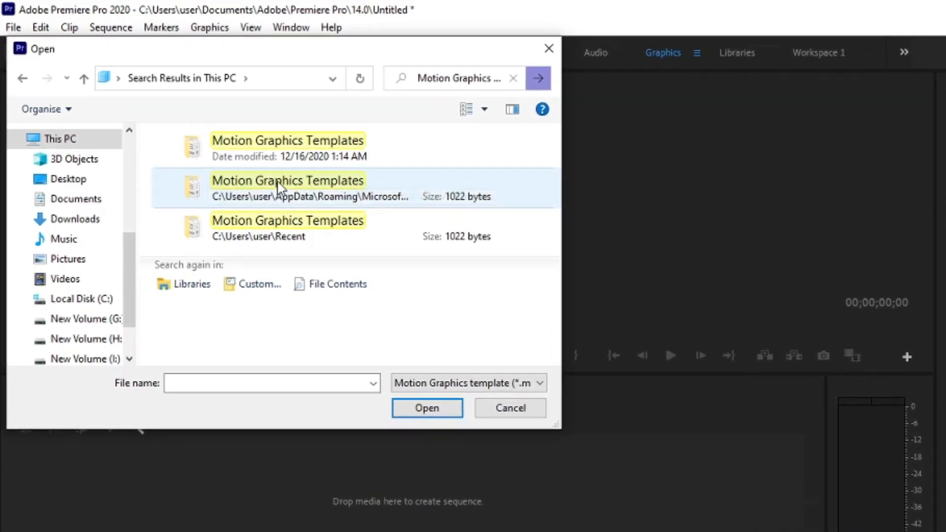
pyautogui.doubleClick(275, 187)
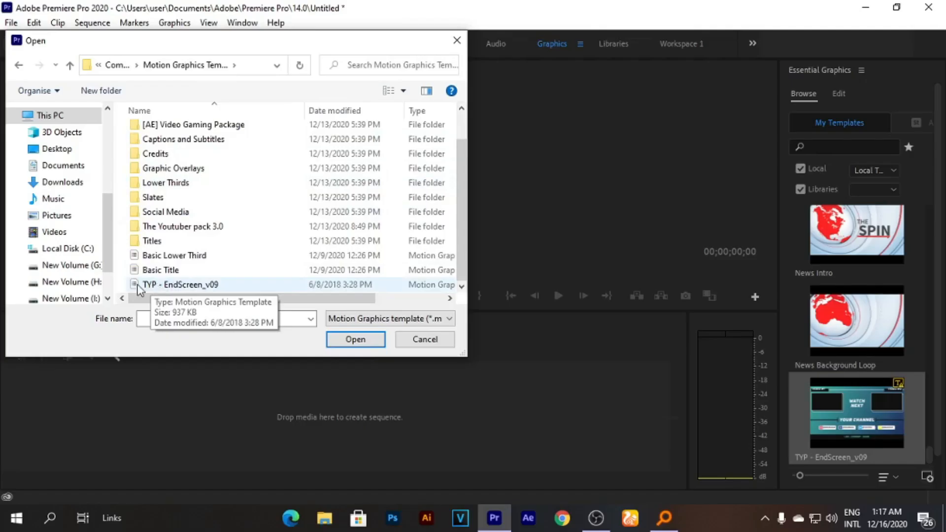
pyautogui.click(179, 285)
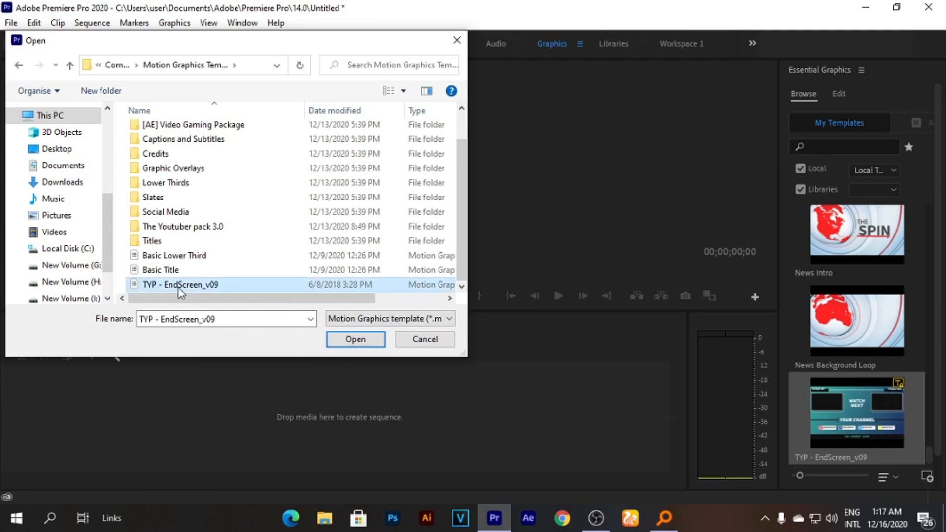
pyautogui.click(356, 339)
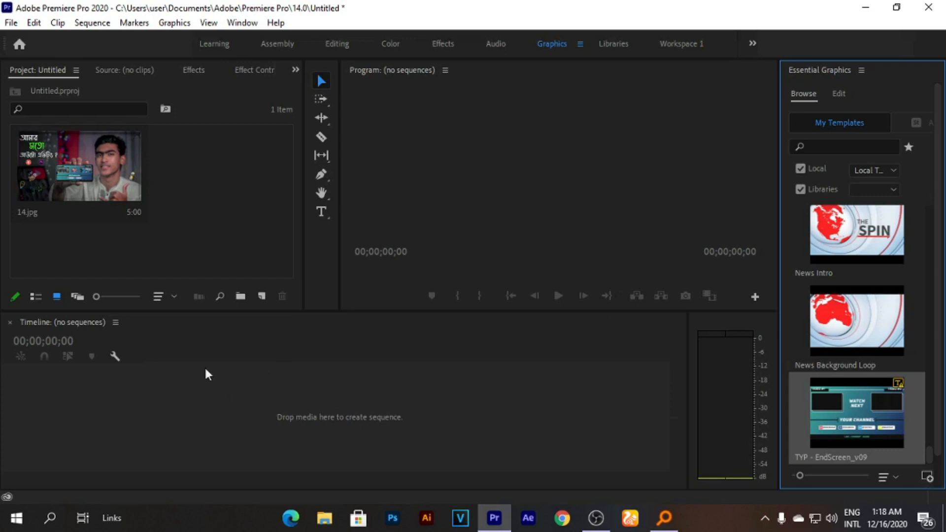
# - Create a sequence from 14.jpg and place the TYP - EndScreen_v09 template directly after the image on V1
pyautogui.moveTo(130, 178); pyautogui.dragTo(139, 413)
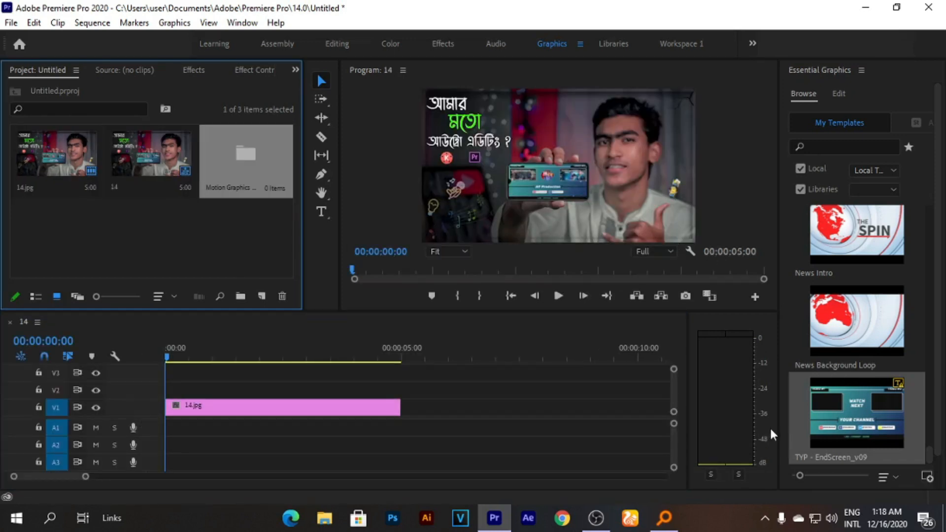
pyautogui.moveTo(839, 425); pyautogui.dragTo(412, 409)
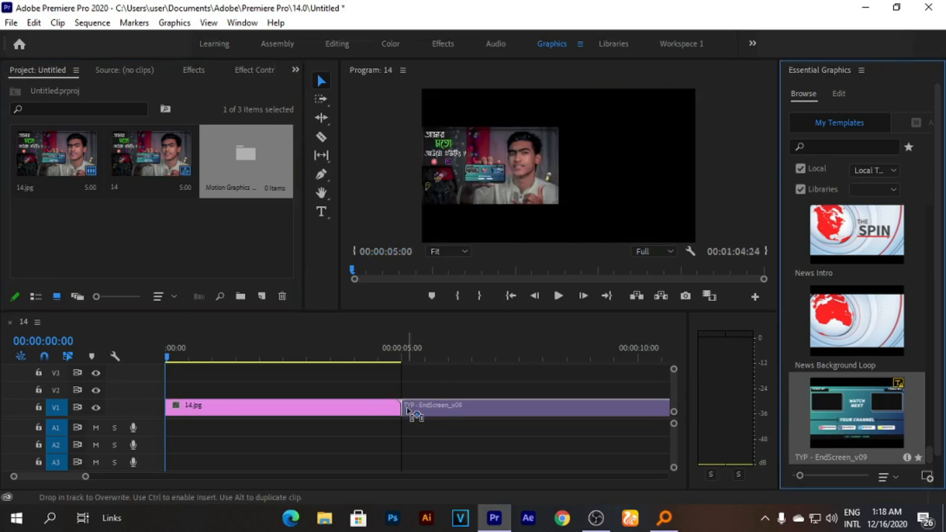
# - Delete the 14.jpg clip from the timeline and move the end screen template clip to the start of V1
pyautogui.click(373, 410)
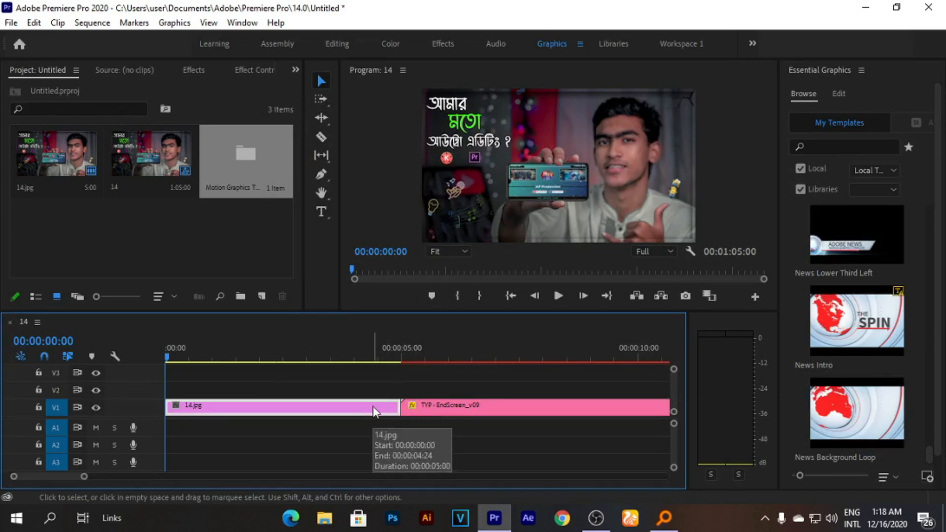
pyautogui.press('Delete')
pyautogui.click(417, 408)
pyautogui.moveTo(417, 407); pyautogui.dragTo(181, 407)
# - Scale the TYP - EndScreen_v09 clip to the sequence's frame size
pyautogui.click(314, 351)
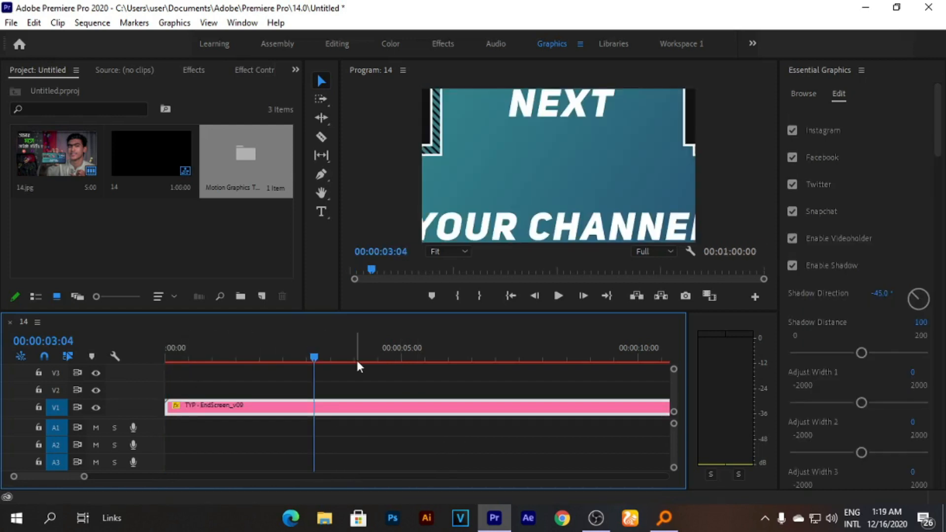
pyautogui.rightClick(354, 411)
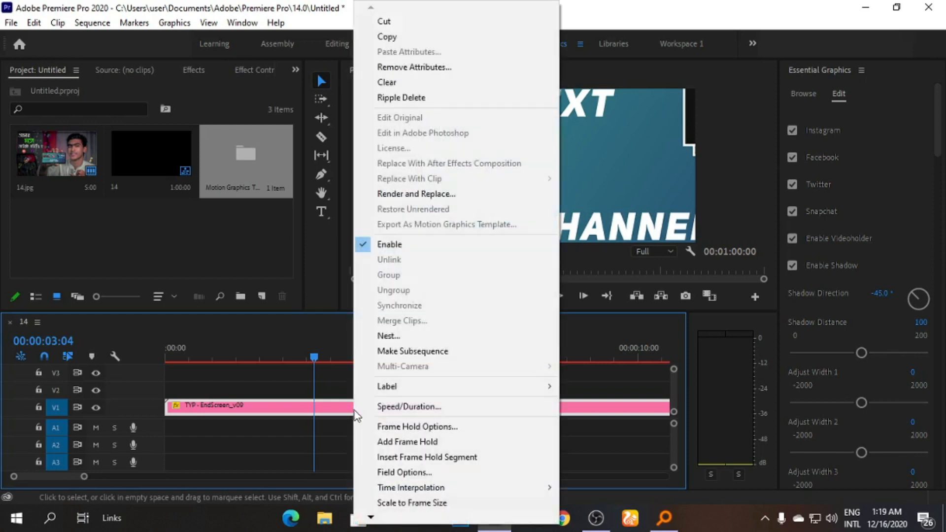
pyautogui.click(405, 503)
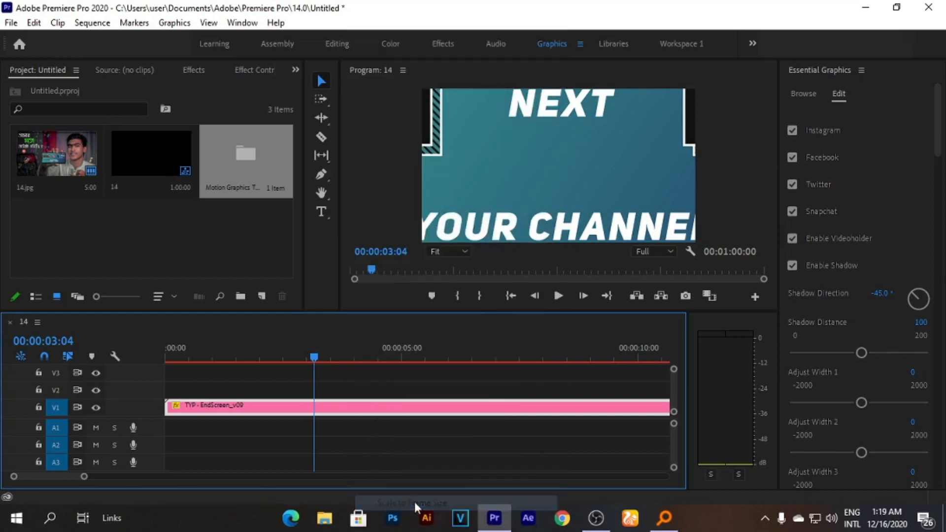
# - Cut the end screen clip at 00:00:01:08, delete the part before the cut and close the resulting gap
pyautogui.click(227, 357)
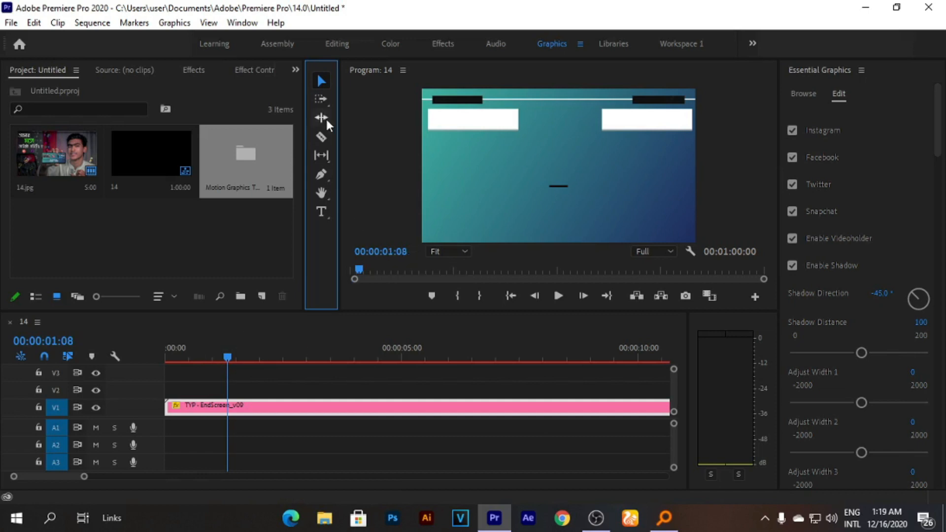
pyautogui.click(318, 141)
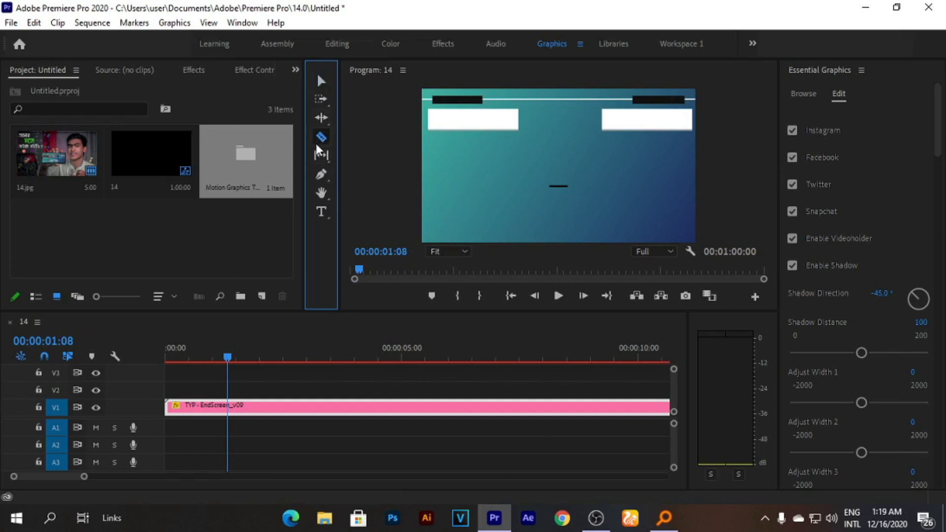
pyautogui.click(230, 404)
pyautogui.click(331, 80)
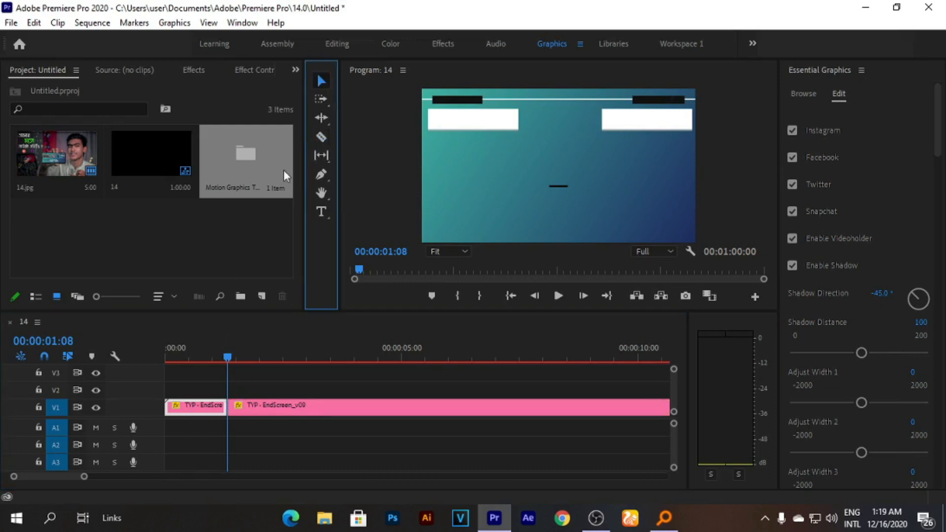
pyautogui.click(205, 406)
pyautogui.press('Delete')
pyautogui.click(200, 406)
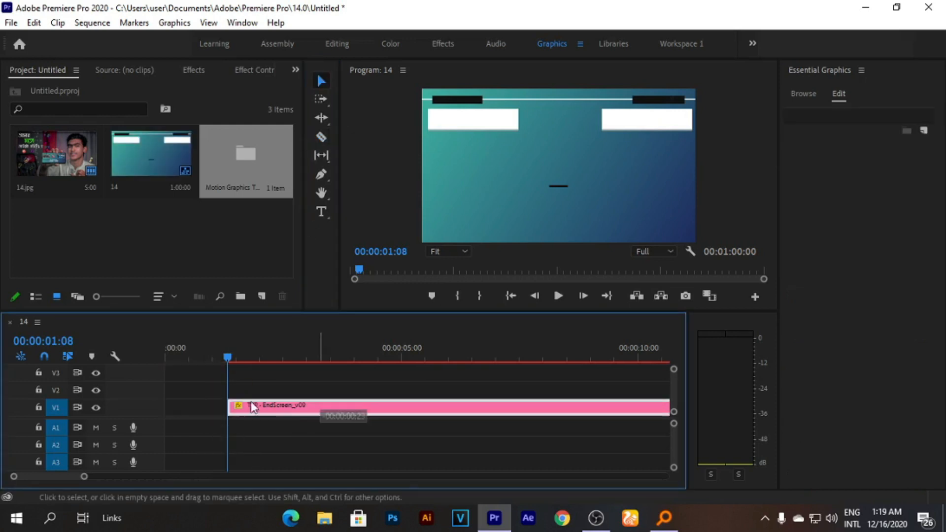
pyautogui.press('Delete')
# - Move the playhead to 00:00:03:22 and turn off the template's Snapchat and Twitter labels
pyautogui.moveTo(226, 354); pyautogui.dragTo(342, 354)
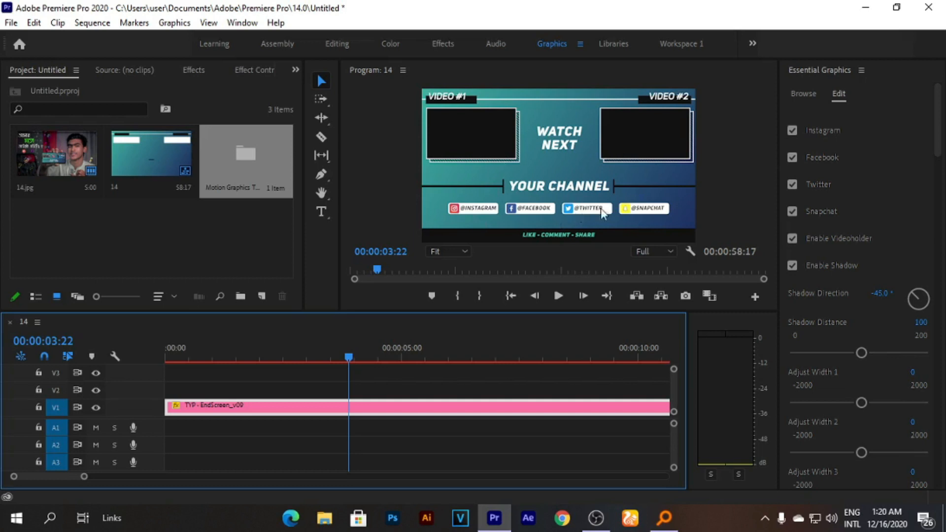
pyautogui.click(792, 157)
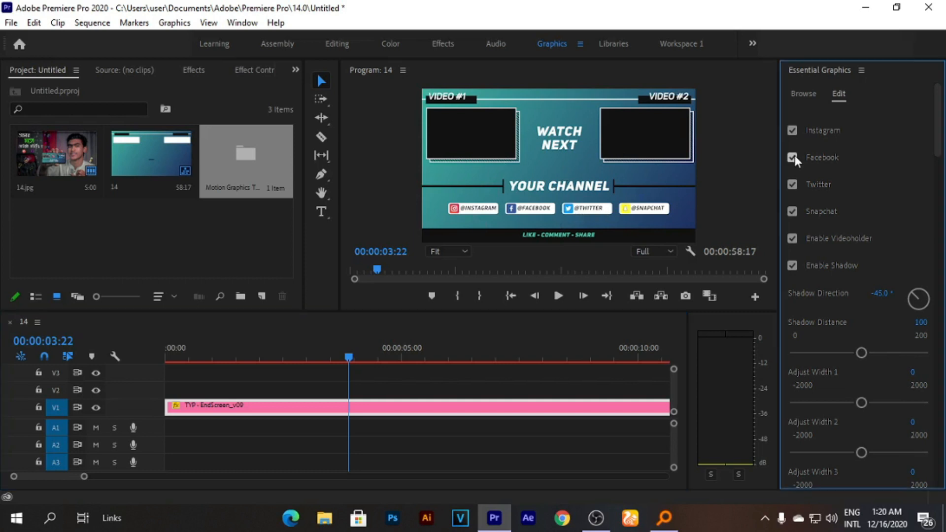
pyautogui.click(792, 157)
pyautogui.click(792, 212)
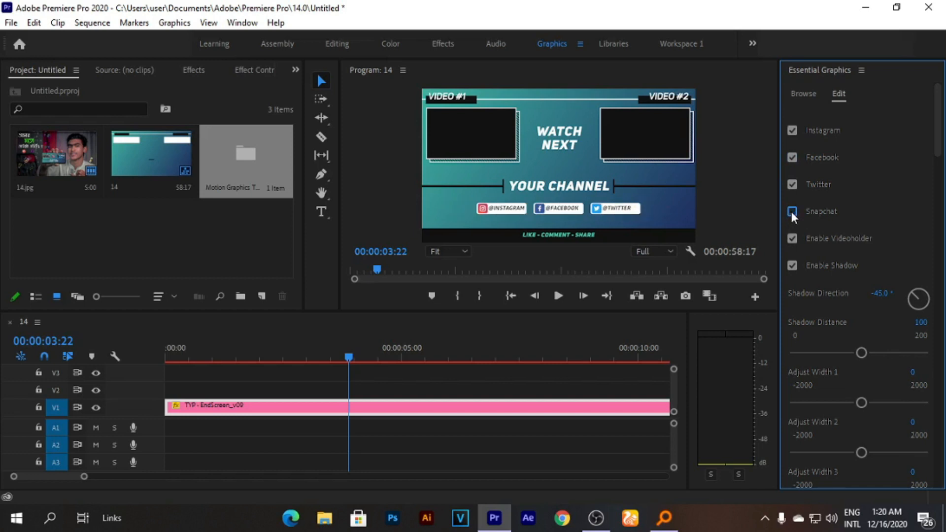
pyautogui.click(792, 183)
# - Clear the template's WATCH NEXT text so the Watch Next title is empty
pyautogui.scroll(-2, 853, 190)
pyautogui.scroll(-10, 854, 195)
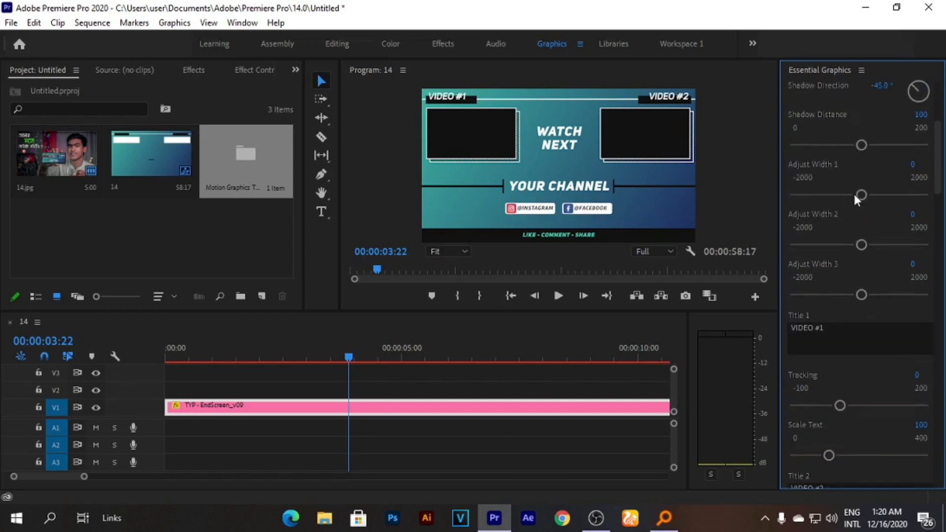
pyautogui.scroll(-2, 855, 200)
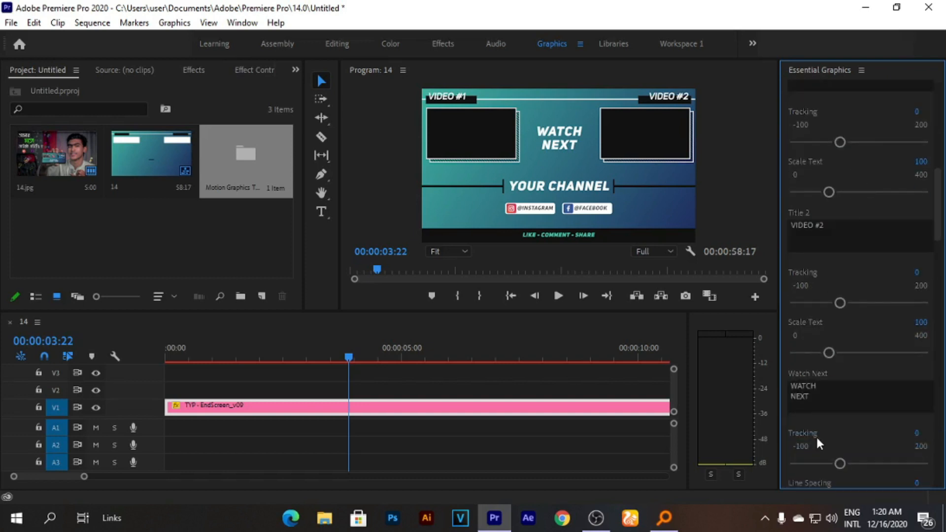
pyautogui.click(811, 395)
pyautogui.click(811, 395)
pyautogui.moveTo(811, 395); pyautogui.dragTo(786, 386)
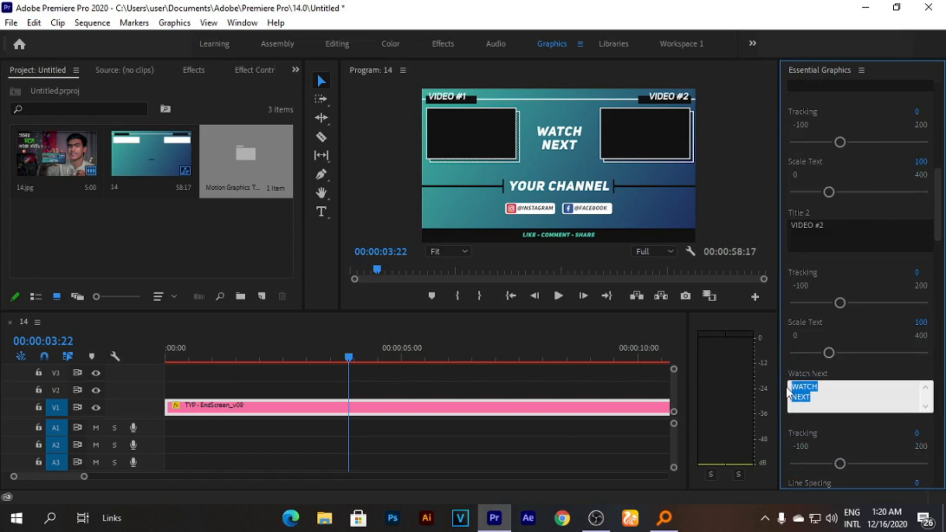
pyautogui.press('BackSpace')
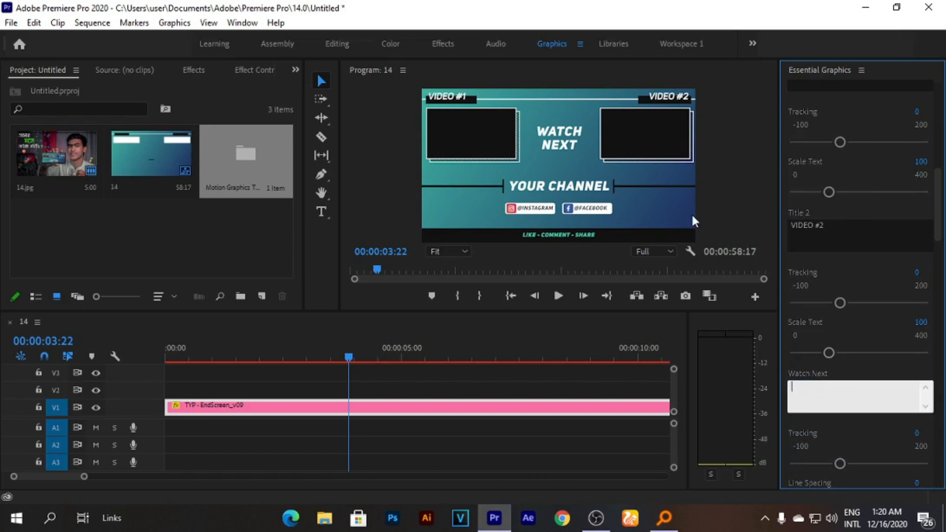
pyautogui.click(731, 214)
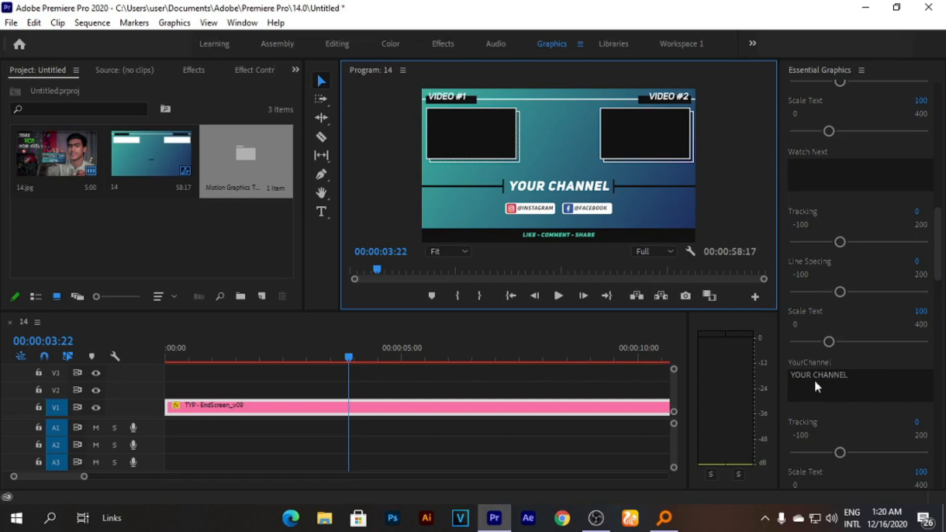
# - Replace the YOUR CHANNEL title in the template with TECHNO TIME PRO
pyautogui.click(849, 374)
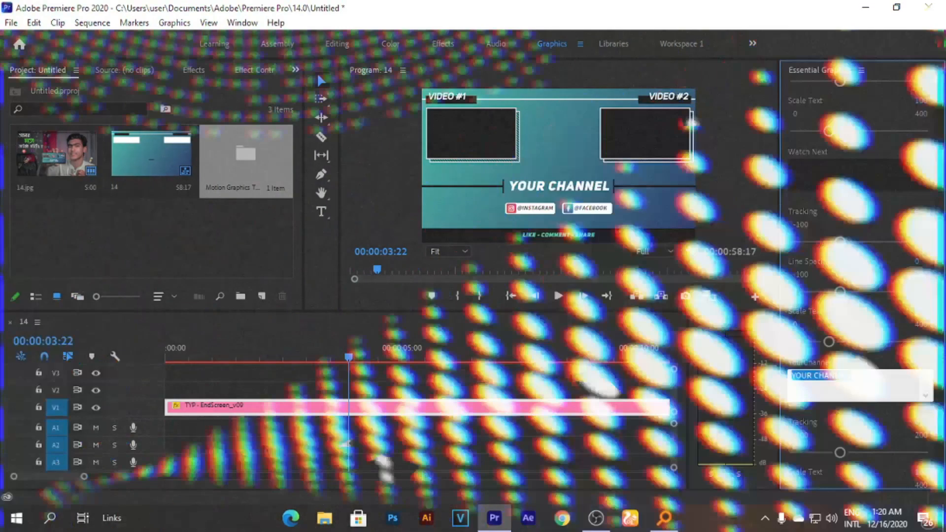
pyautogui.scroll(-4, 835, 361)
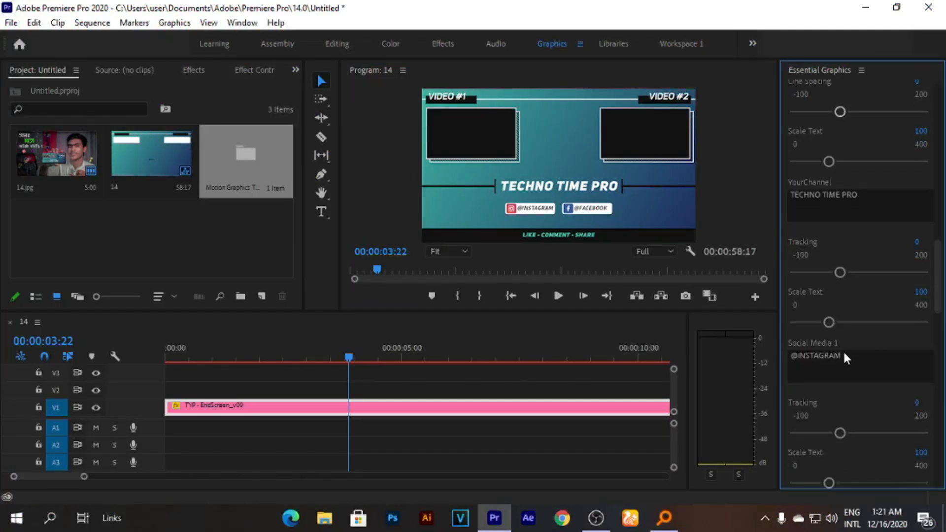
pyautogui.click(845, 358)
pyautogui.moveTo(842, 357); pyautogui.dragTo(797, 356)
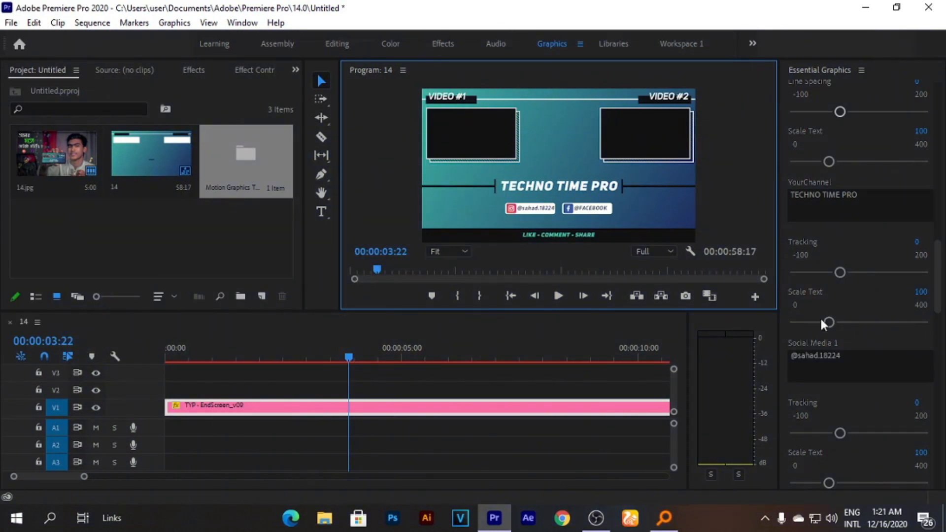
pyautogui.scroll(-5, 822, 321)
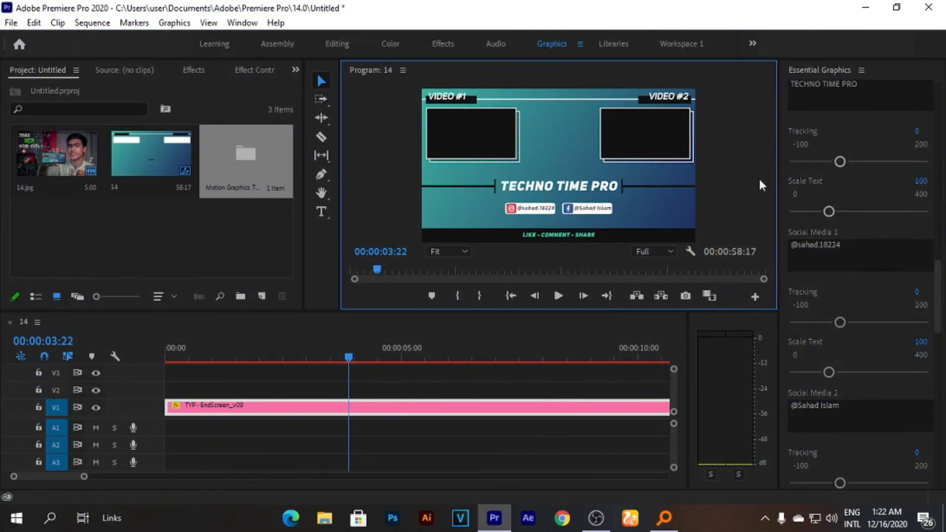
# - Return the playhead to the sequence start and import Af Production end screen music short, Smoke and Snow falling effect into the project
pyautogui.moveTo(235, 356); pyautogui.dragTo(152, 354)
pyautogui.rightClick(202, 217)
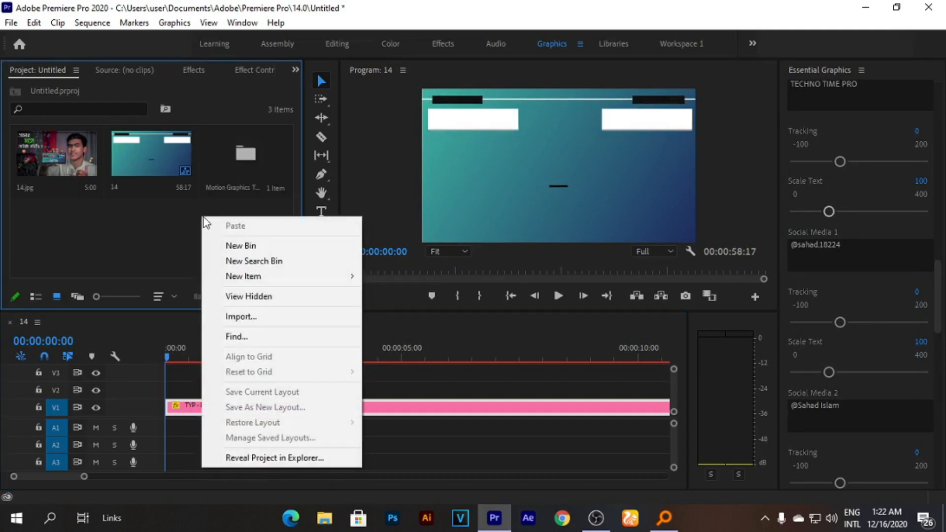
pyautogui.click(240, 317)
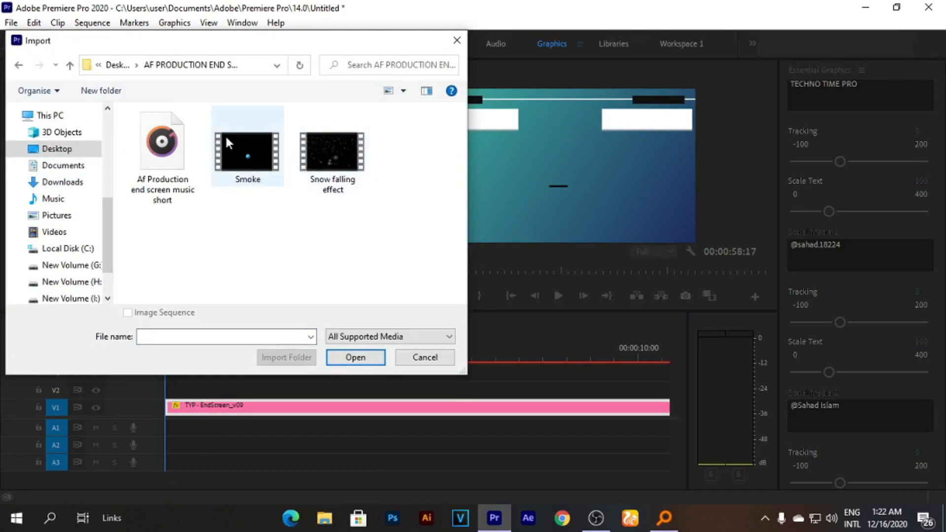
pyautogui.moveTo(412, 241); pyautogui.dragTo(148, 136)
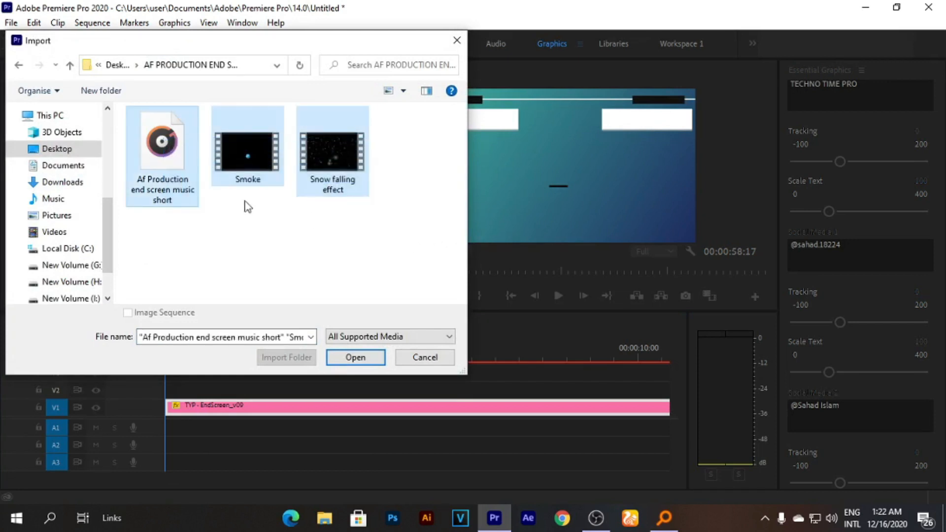
pyautogui.click(348, 358)
# - Place Smoke.mp4 at the start of V2 above the end screen and set its blend mode to Screen
pyautogui.click(176, 251)
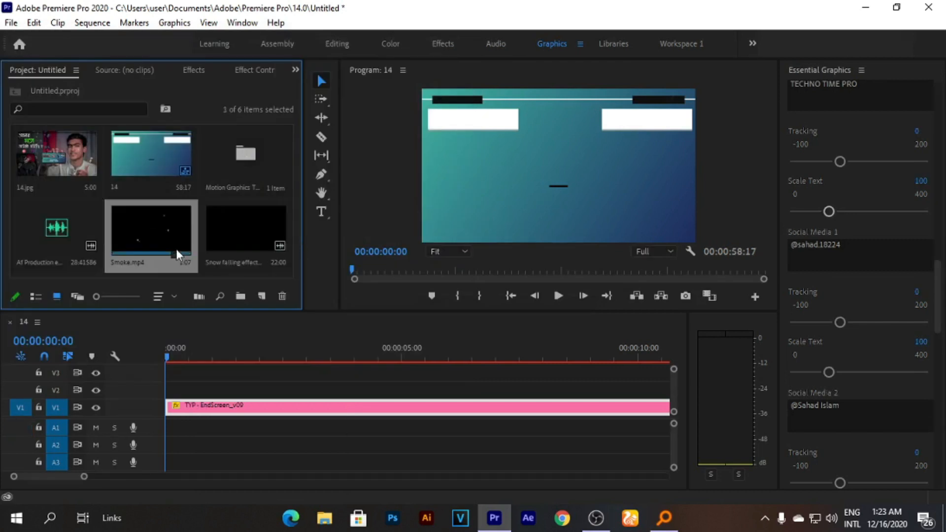
pyautogui.moveTo(184, 249); pyautogui.dragTo(177, 389)
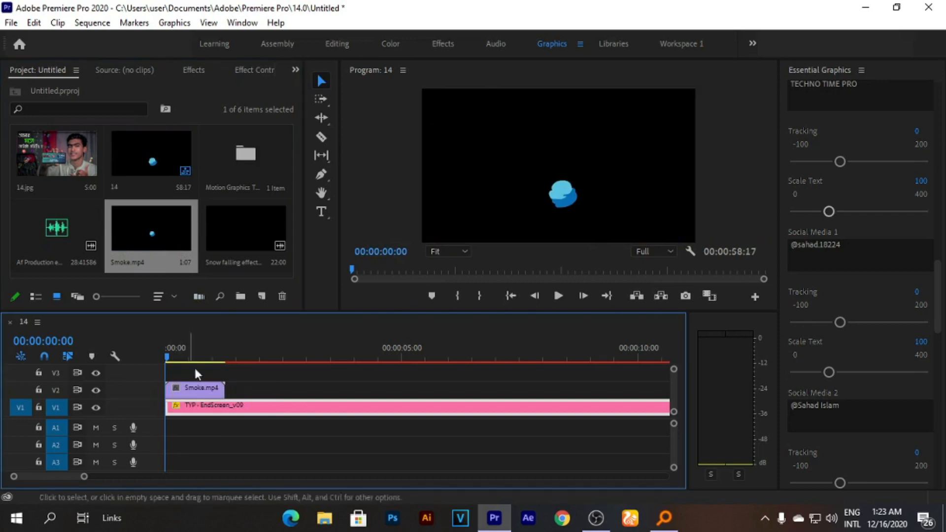
pyautogui.click(243, 70)
pyautogui.click(145, 270)
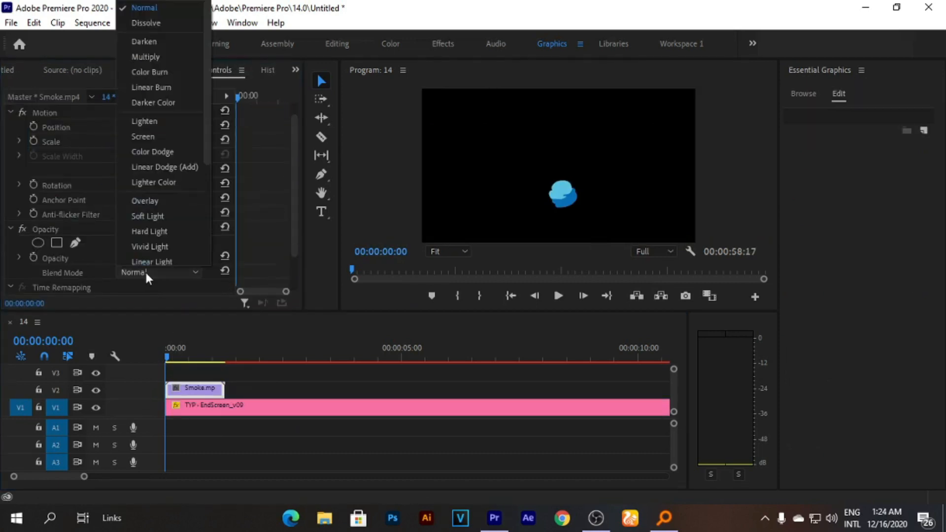
pyautogui.click(149, 138)
# - Place the Snow falling effect clip on V2 starting at 00:00:01:20, after the smoke clip
pyautogui.click(197, 353)
pyautogui.moveTo(199, 354); pyautogui.dragTo(252, 356)
pyautogui.click(7, 69)
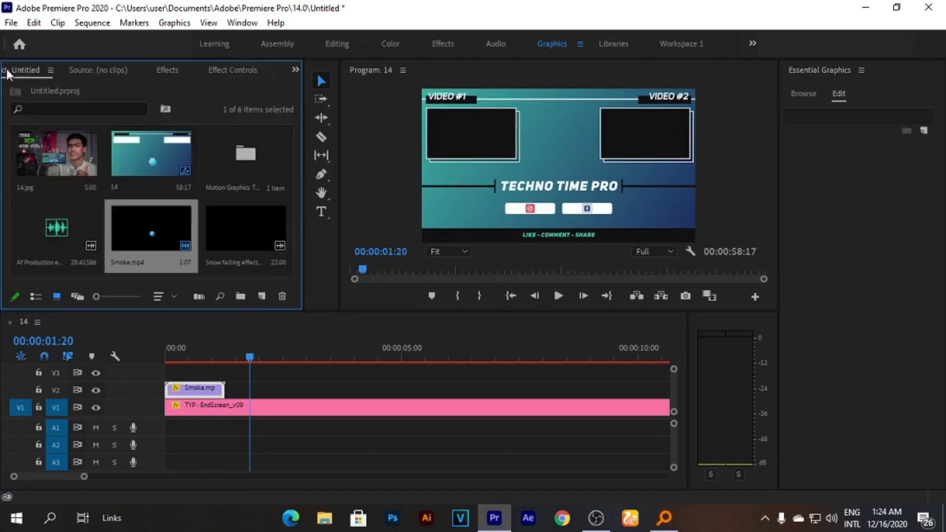
pyautogui.moveTo(244, 244); pyautogui.dragTo(280, 387)
pyautogui.click(279, 386)
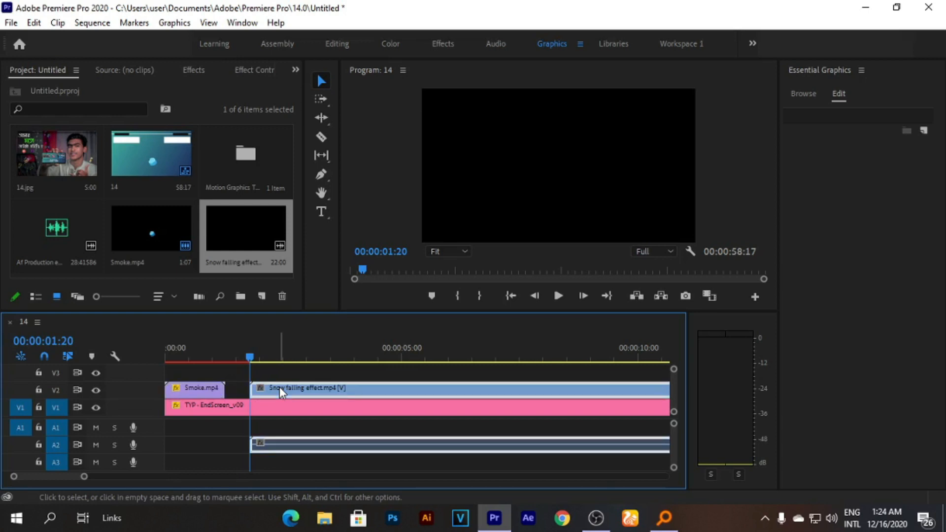
# - Unlink the Snow falling effect clip's audio from its video and delete the audio from A2
pyautogui.rightClick(279, 386)
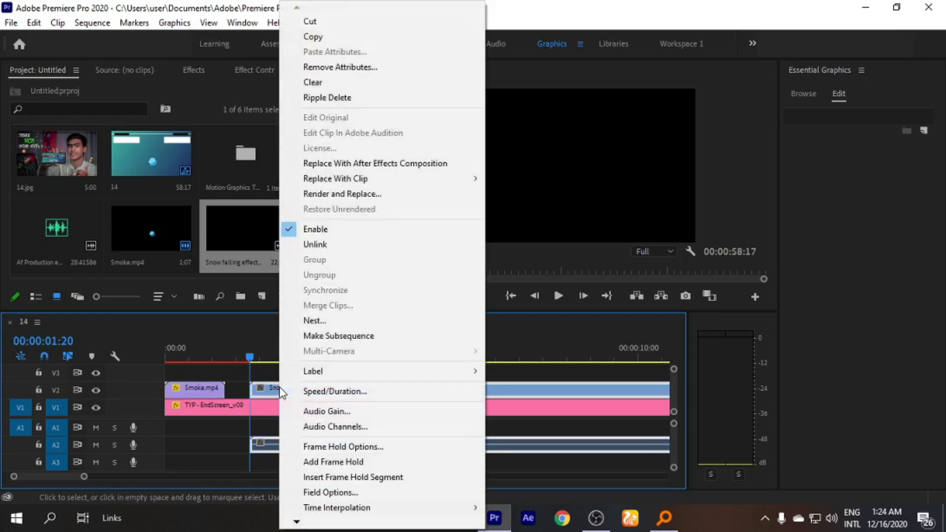
pyautogui.click(314, 250)
pyautogui.click(310, 447)
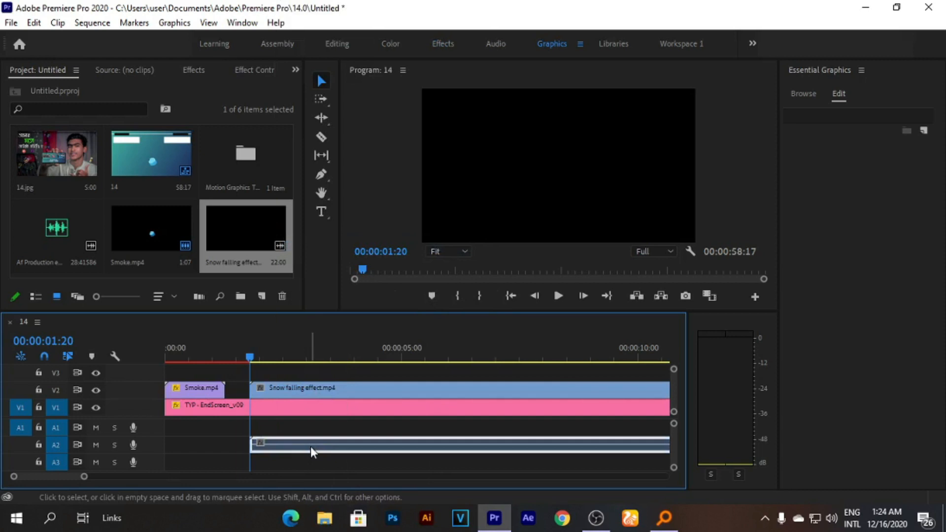
pyautogui.press('Delete')
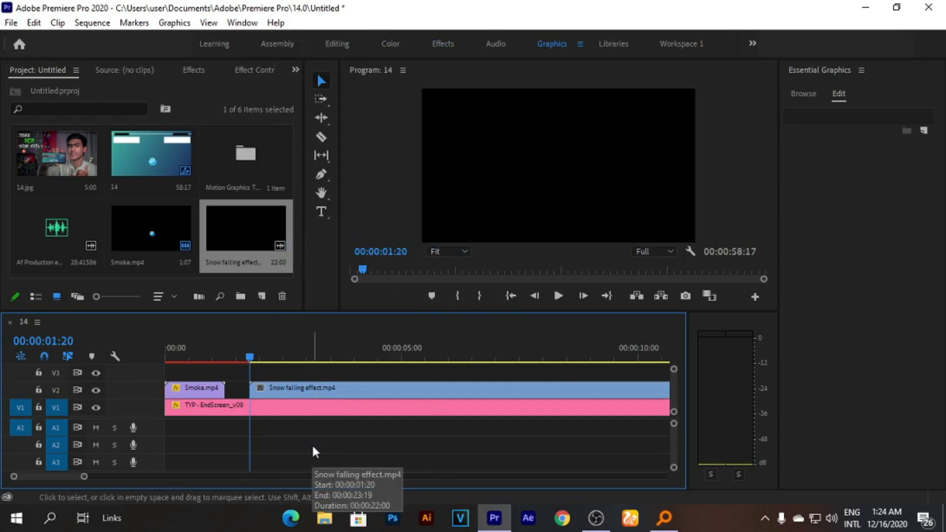
# - Set the blend mode of the Snow falling effect clip to Screen
pyautogui.click(297, 360)
pyautogui.click(280, 391)
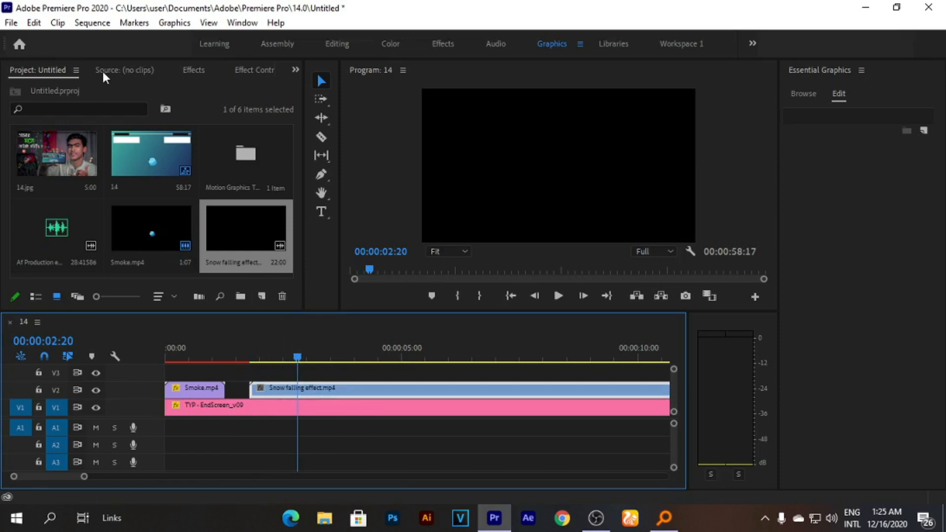
pyautogui.click(256, 72)
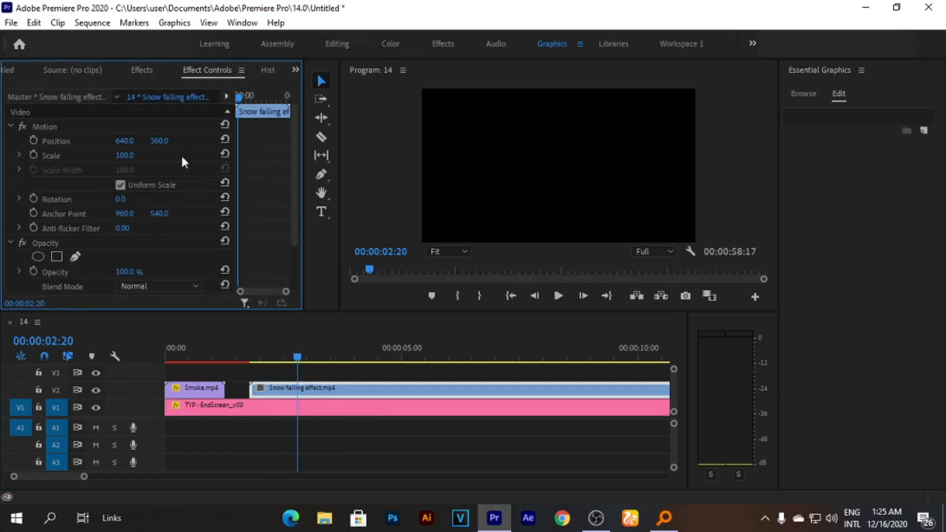
pyautogui.click(165, 285)
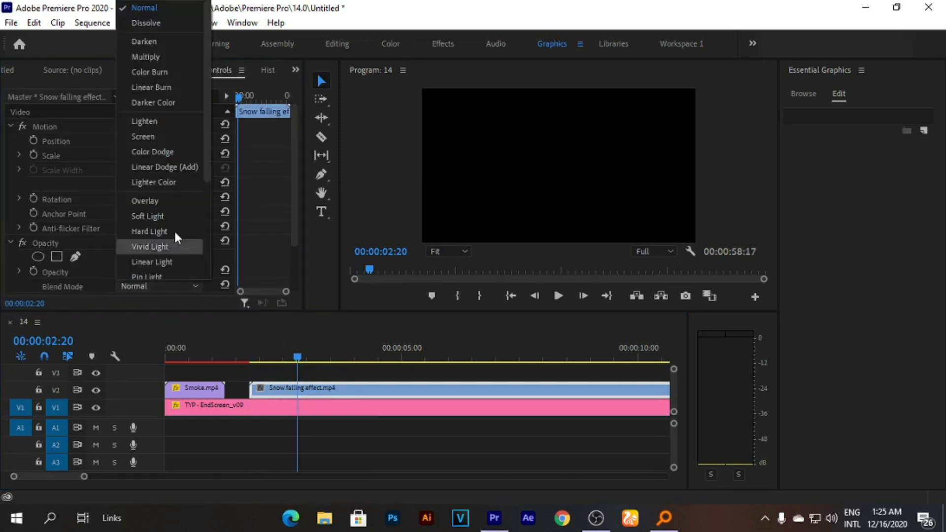
pyautogui.click(172, 140)
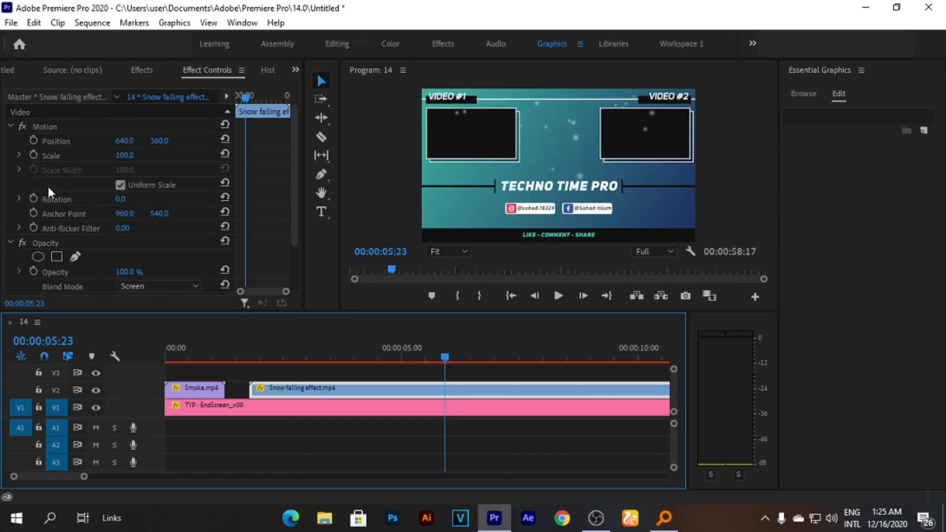
# - Set the rotation of the Snow falling effect clip to 180°
pyautogui.click(120, 199)
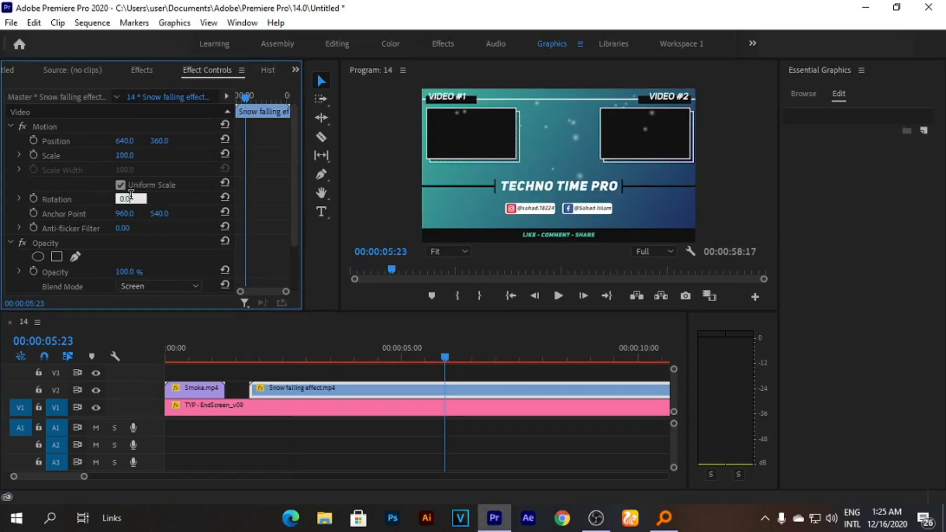
pyautogui.moveTo(137, 198); pyautogui.dragTo(85, 195)
pyautogui.write('180')
pyautogui.press('Return')
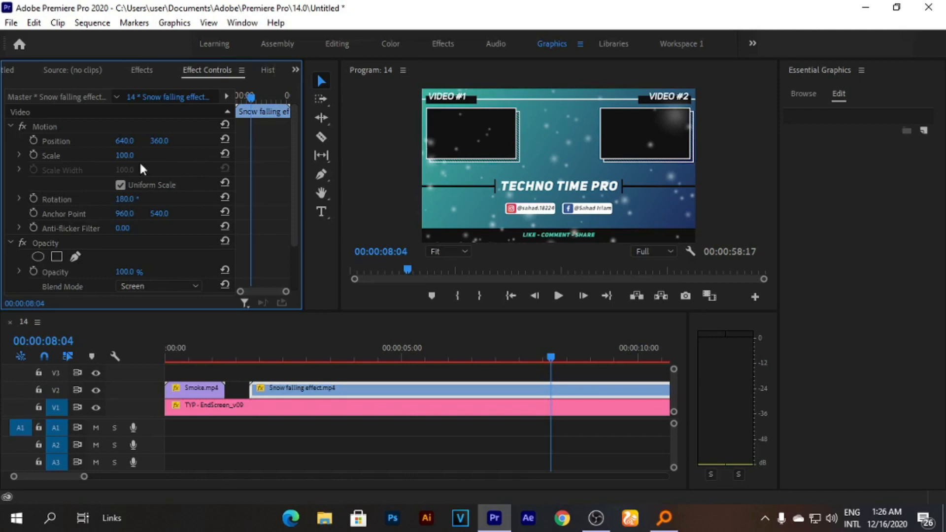
# - Place the Af Production end screen music on A1 at the start of the sequence
pyautogui.click(11, 70)
pyautogui.moveTo(54, 202); pyautogui.dragTo(170, 428)
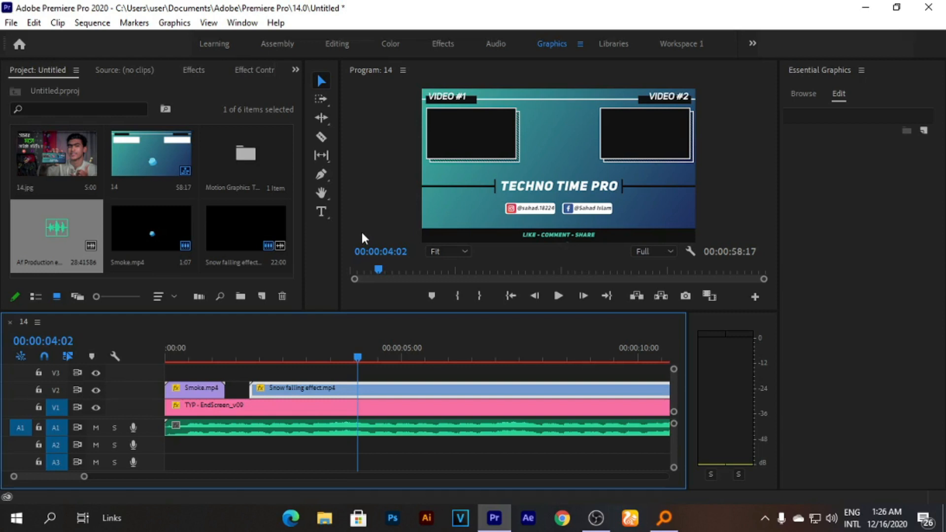
# - Open the export options for the finished end screen sequence
pyautogui.click(361, 235)
pyautogui.click(11, 22)
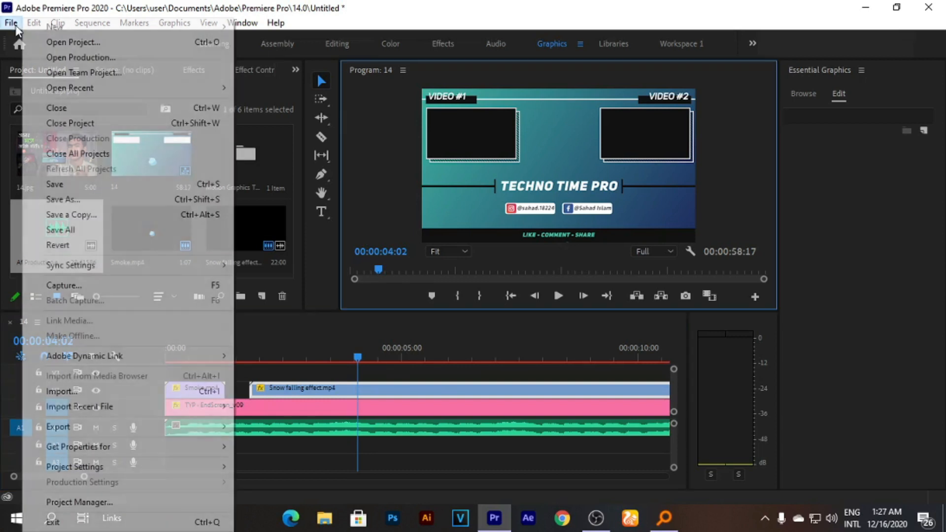
pyautogui.moveTo(88, 427)
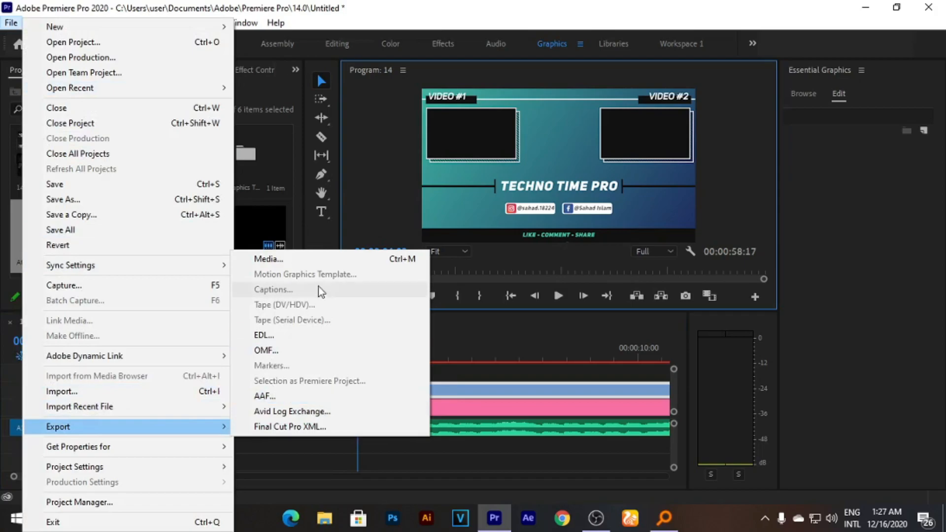